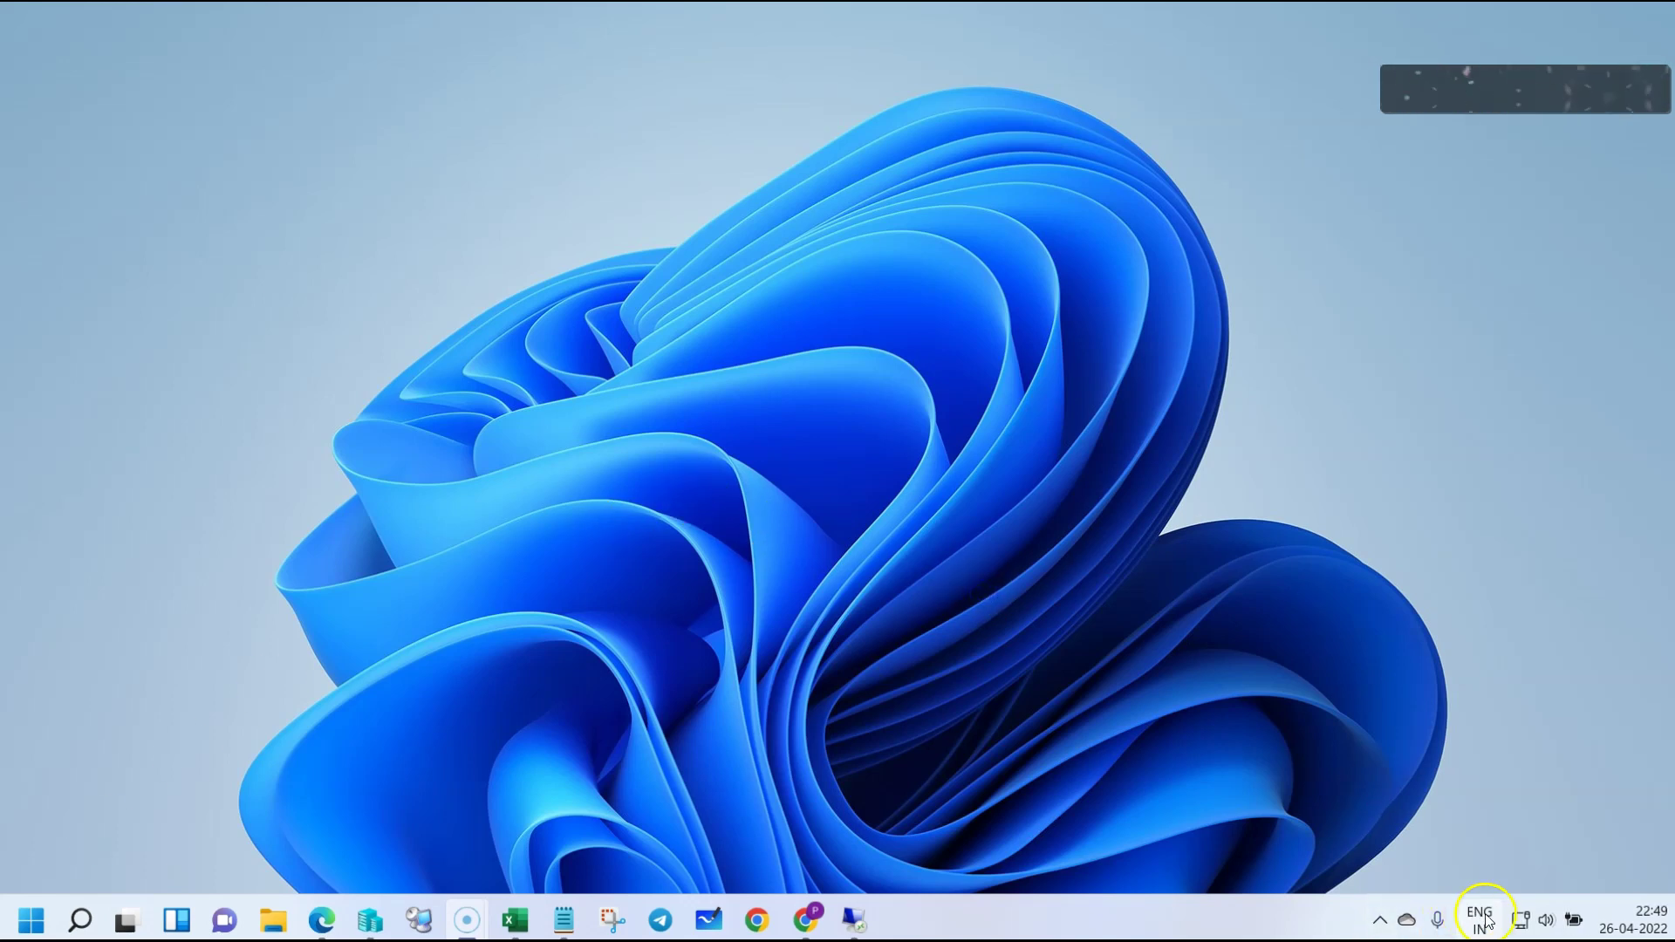
# - Open the Quick Settings panel showing the Wi-Fi, airplane mode and night light tiles
pyautogui.moveTo(1527, 927)
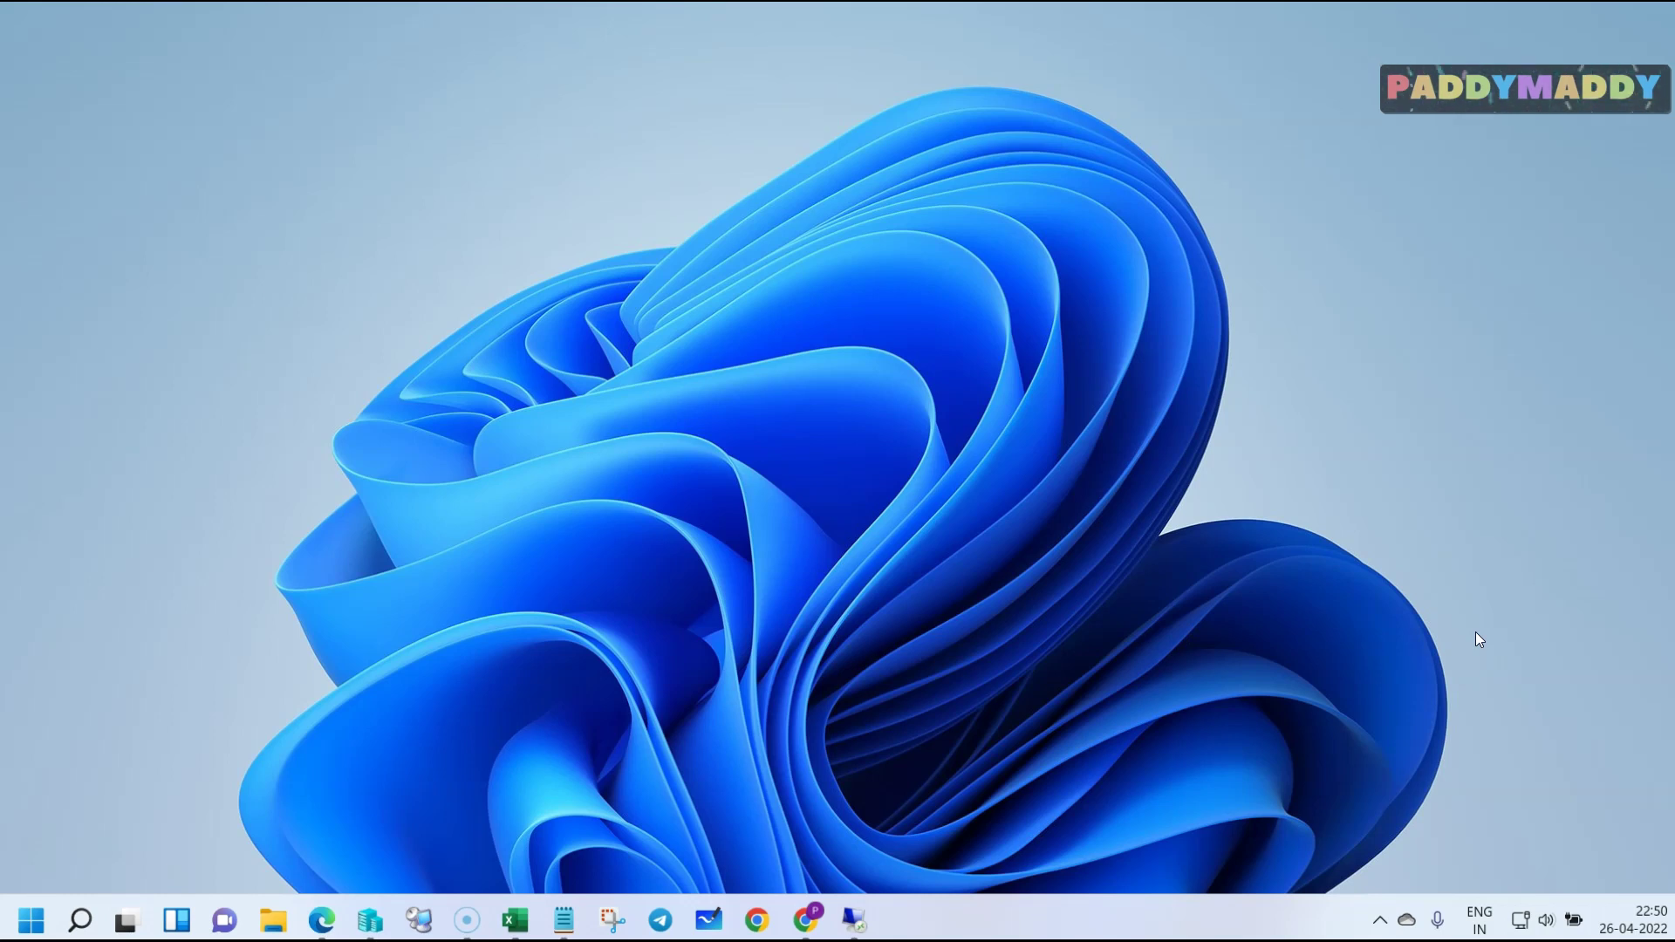
pyautogui.press('super+a')
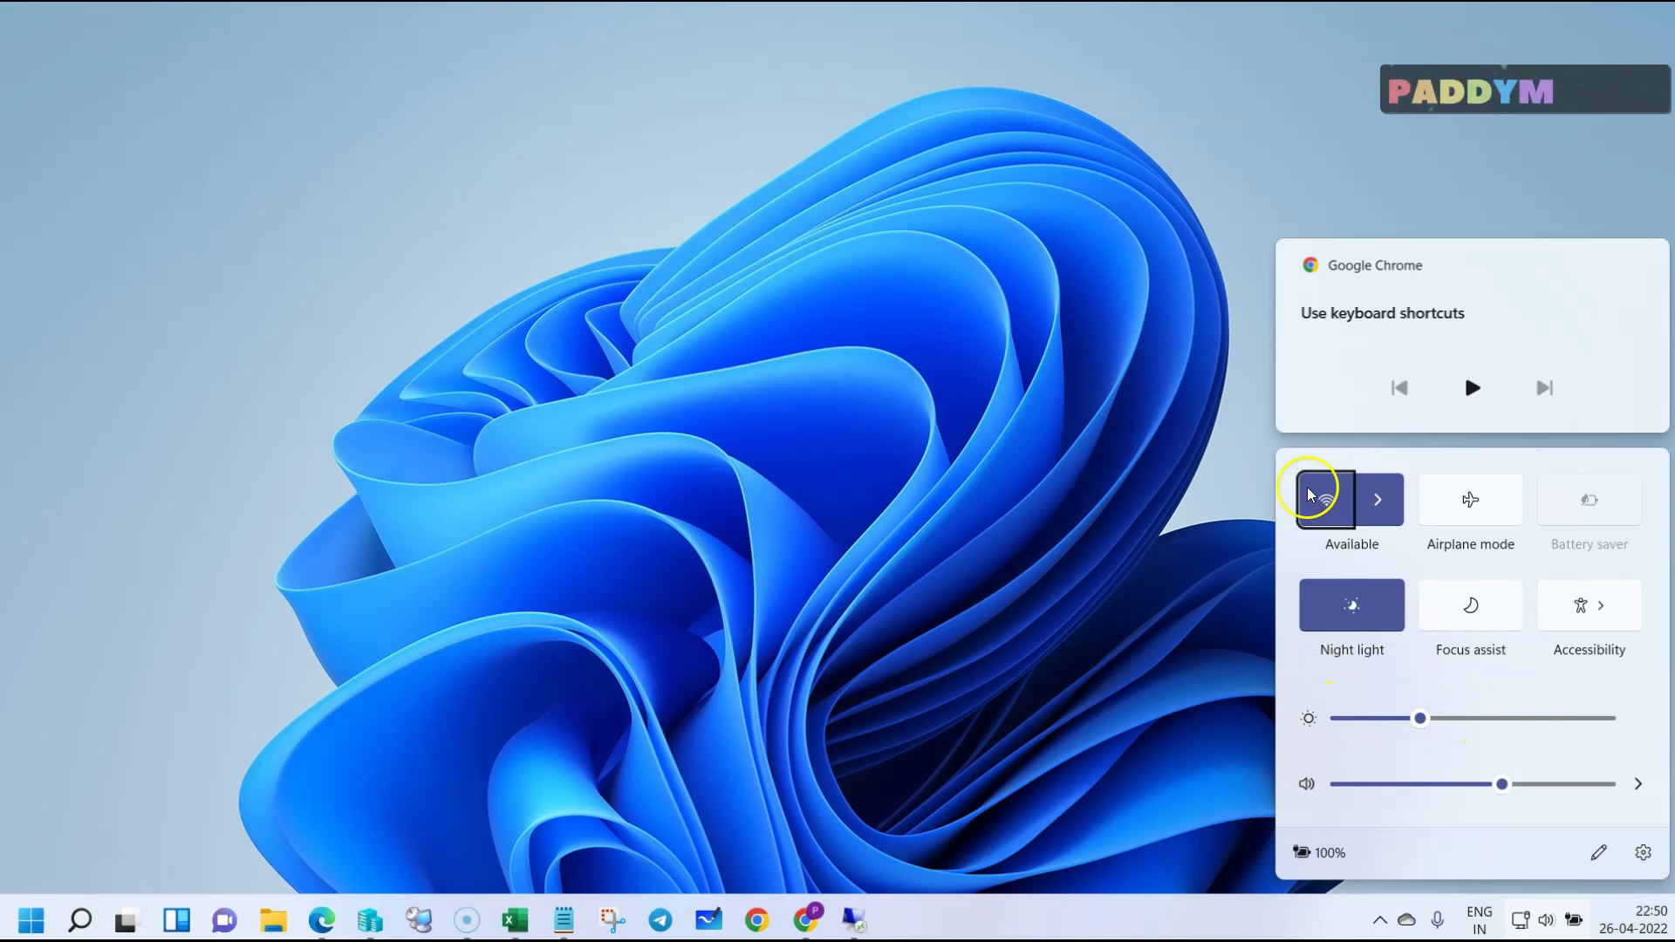
pyautogui.click(1055, 643)
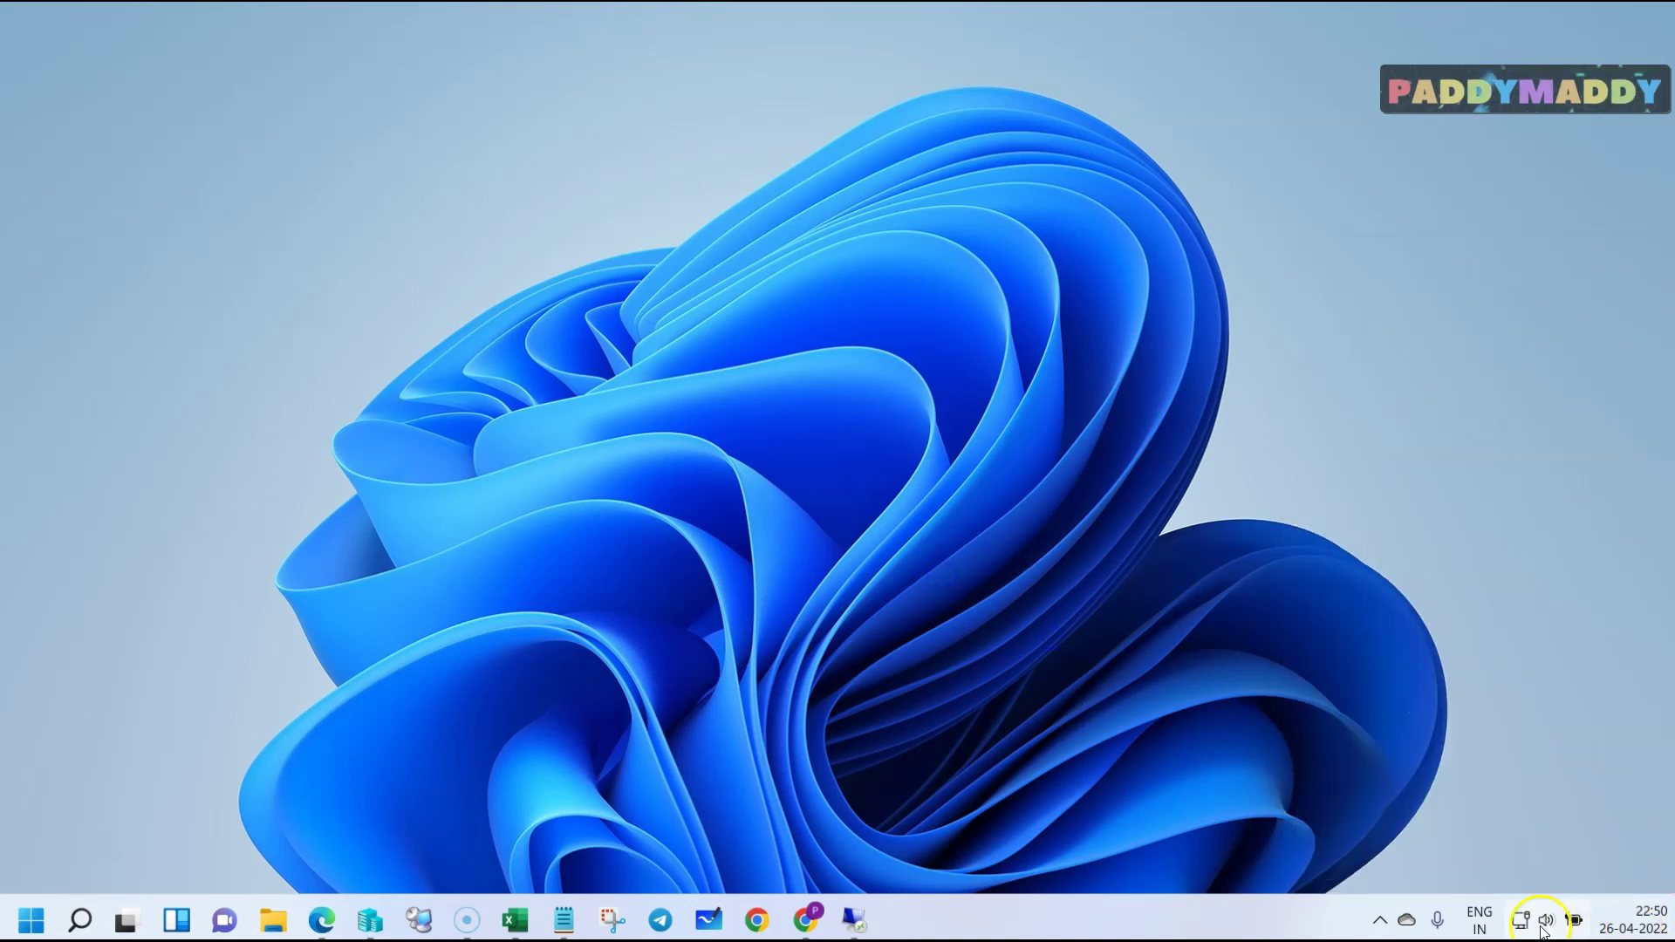
pyautogui.click(1541, 930)
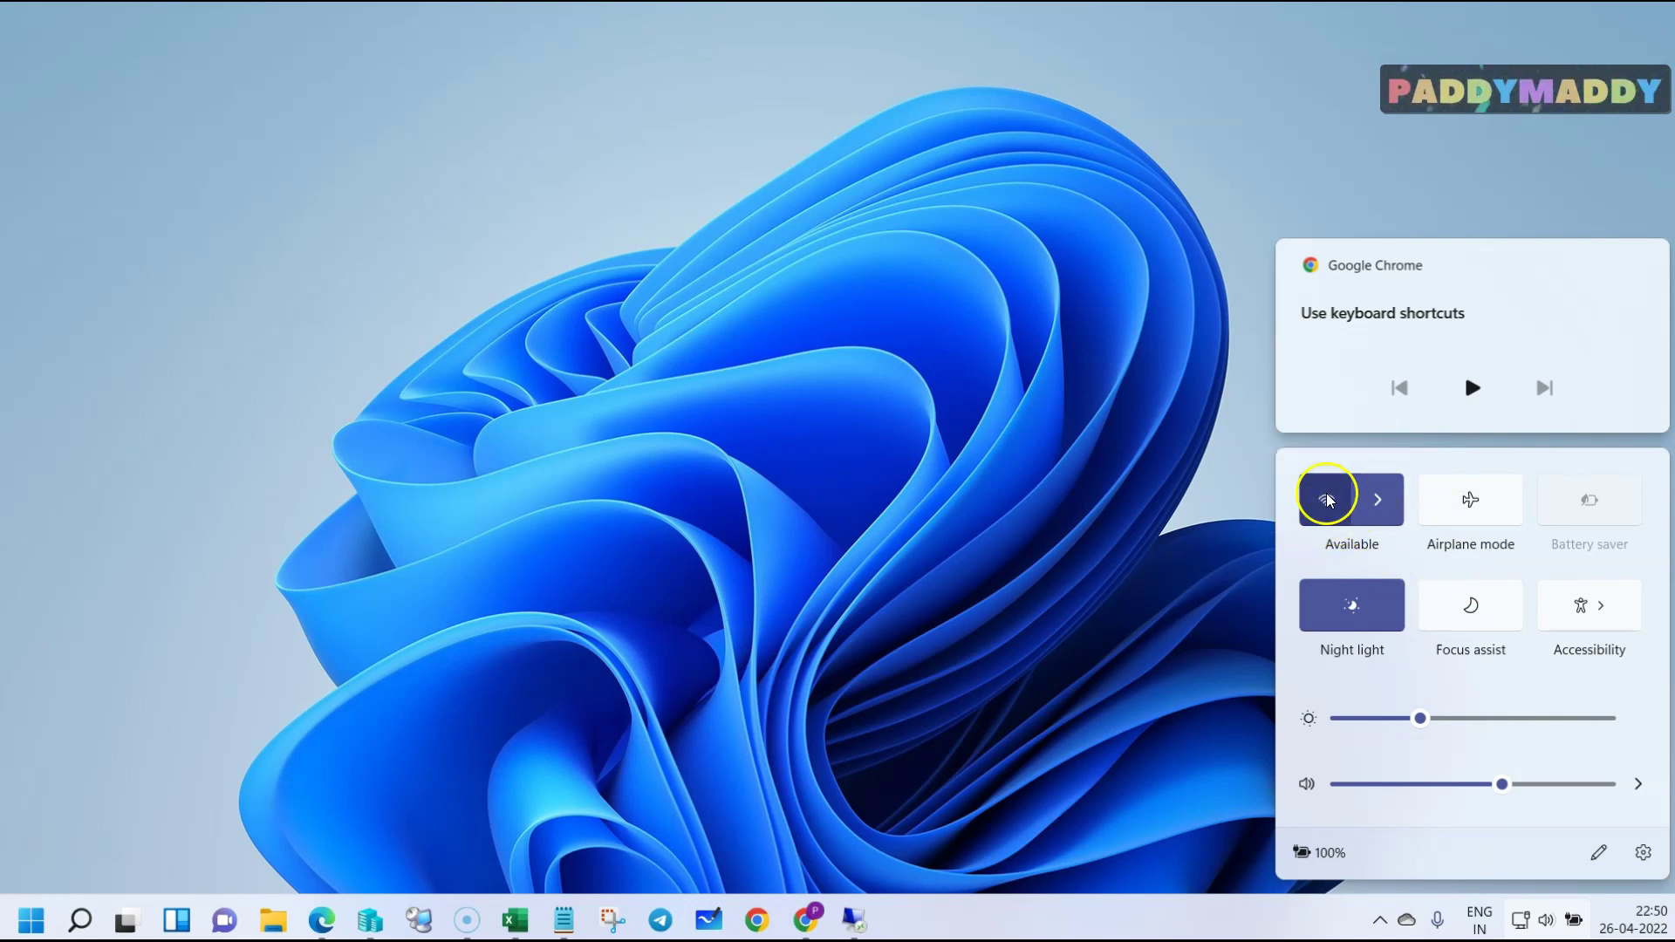
# - Connect to the secured Wi-Fi network from the Wi-Fi list and confirm its connected status
pyautogui.click(1375, 499)
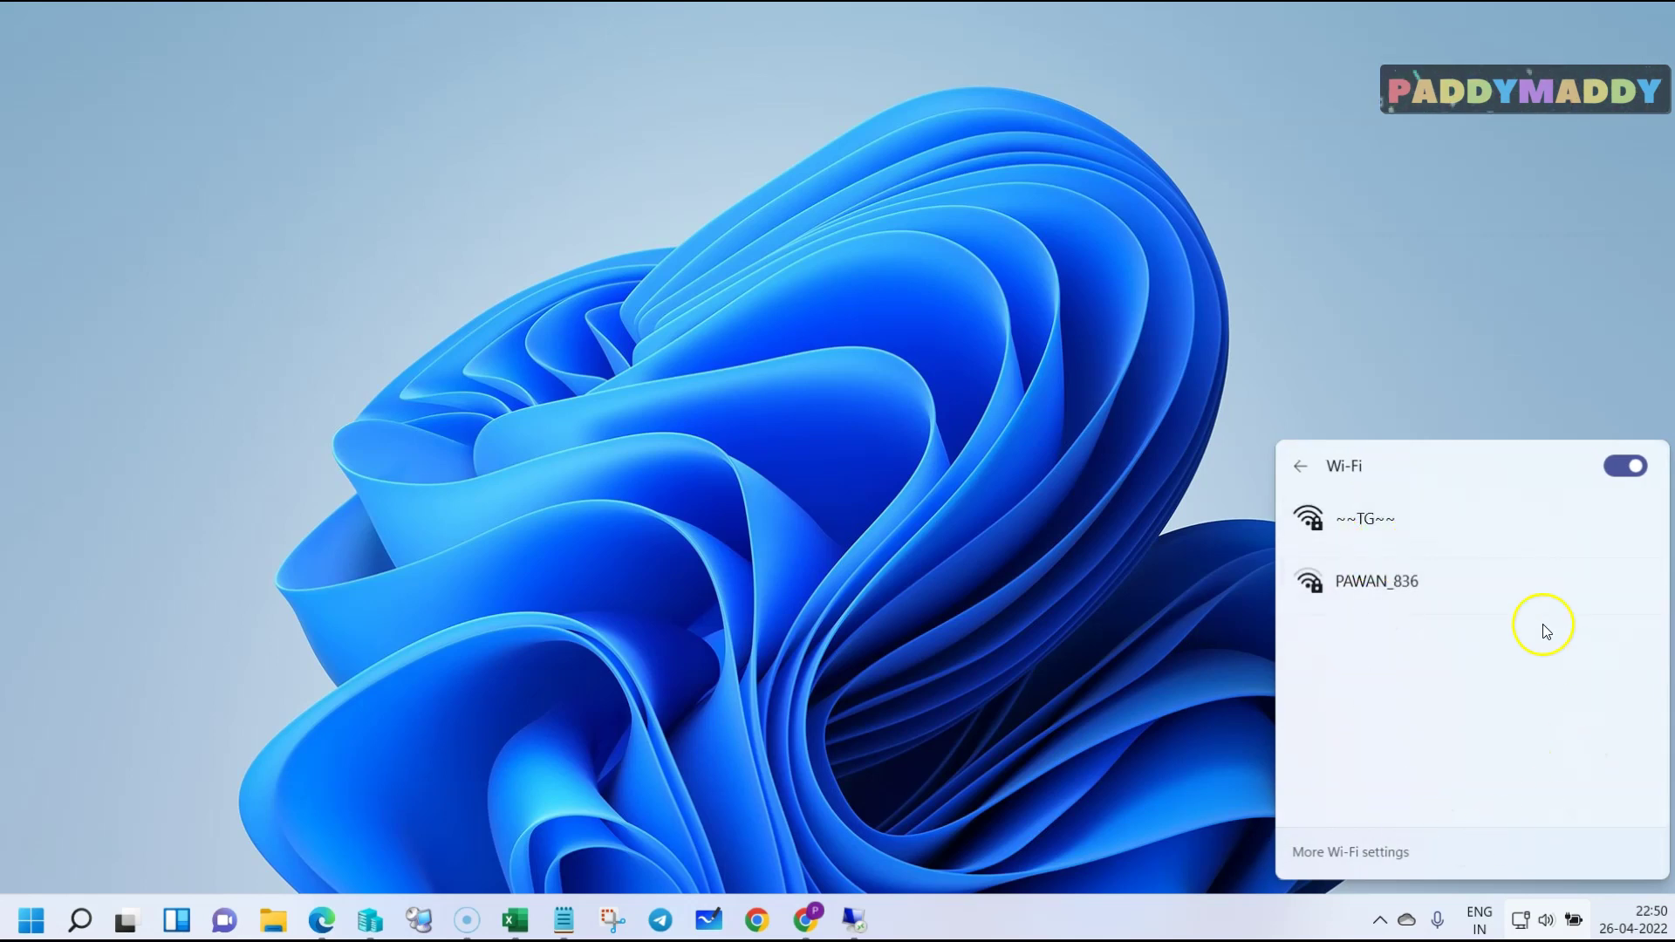
pyautogui.click(1378, 516)
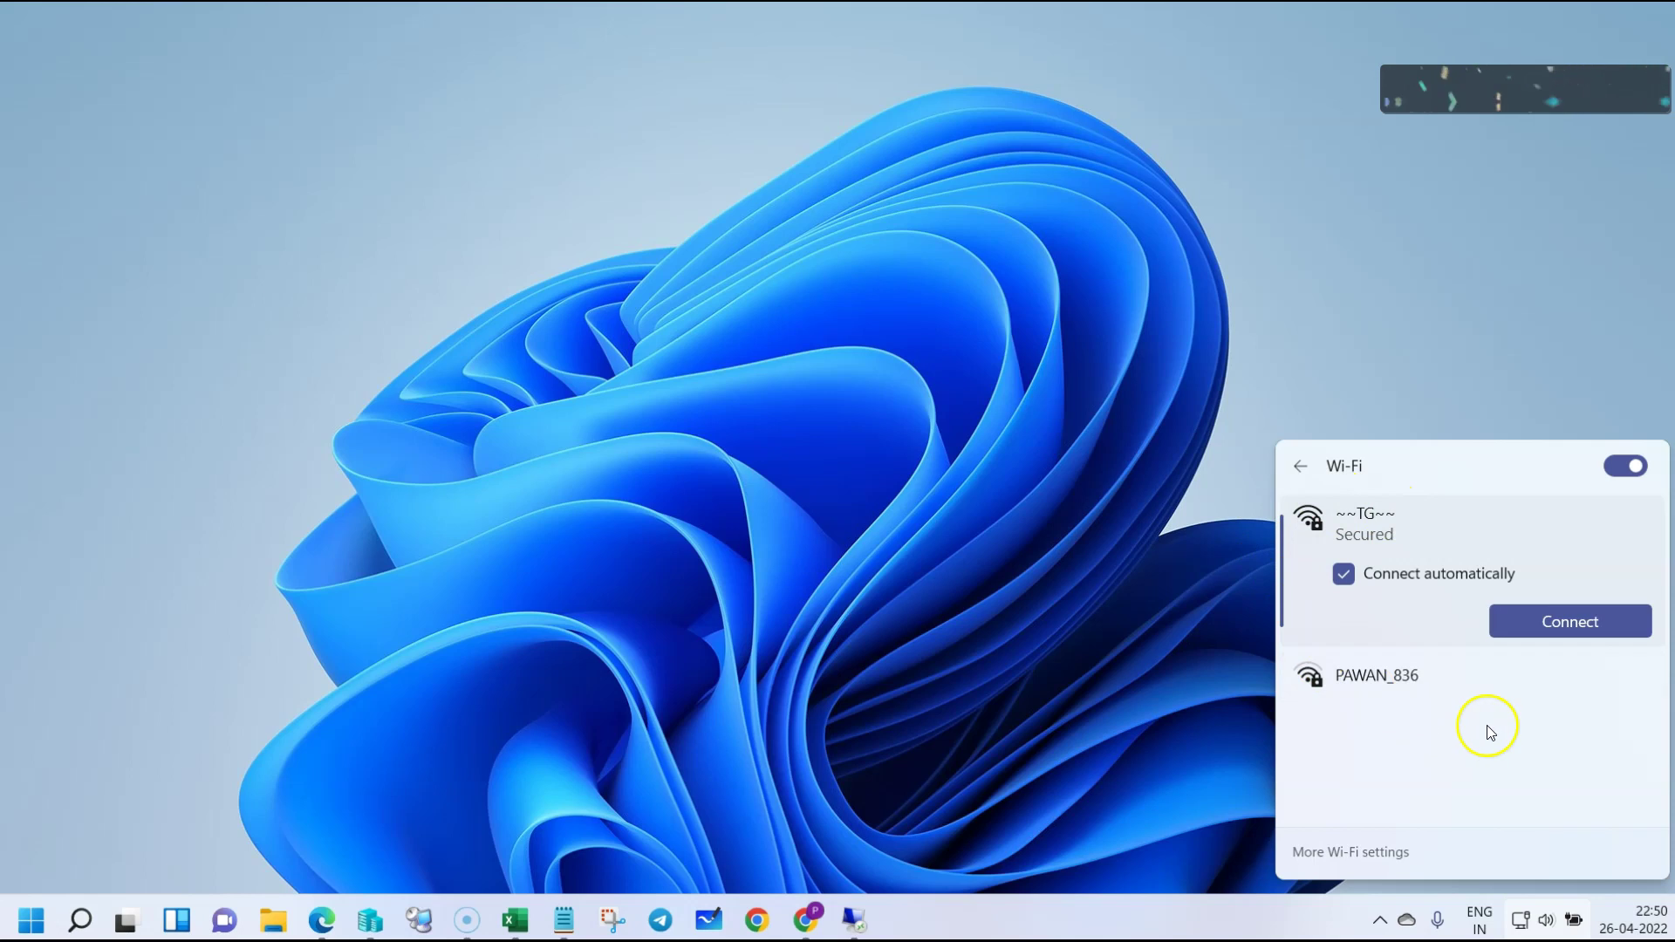
pyautogui.click(1563, 625)
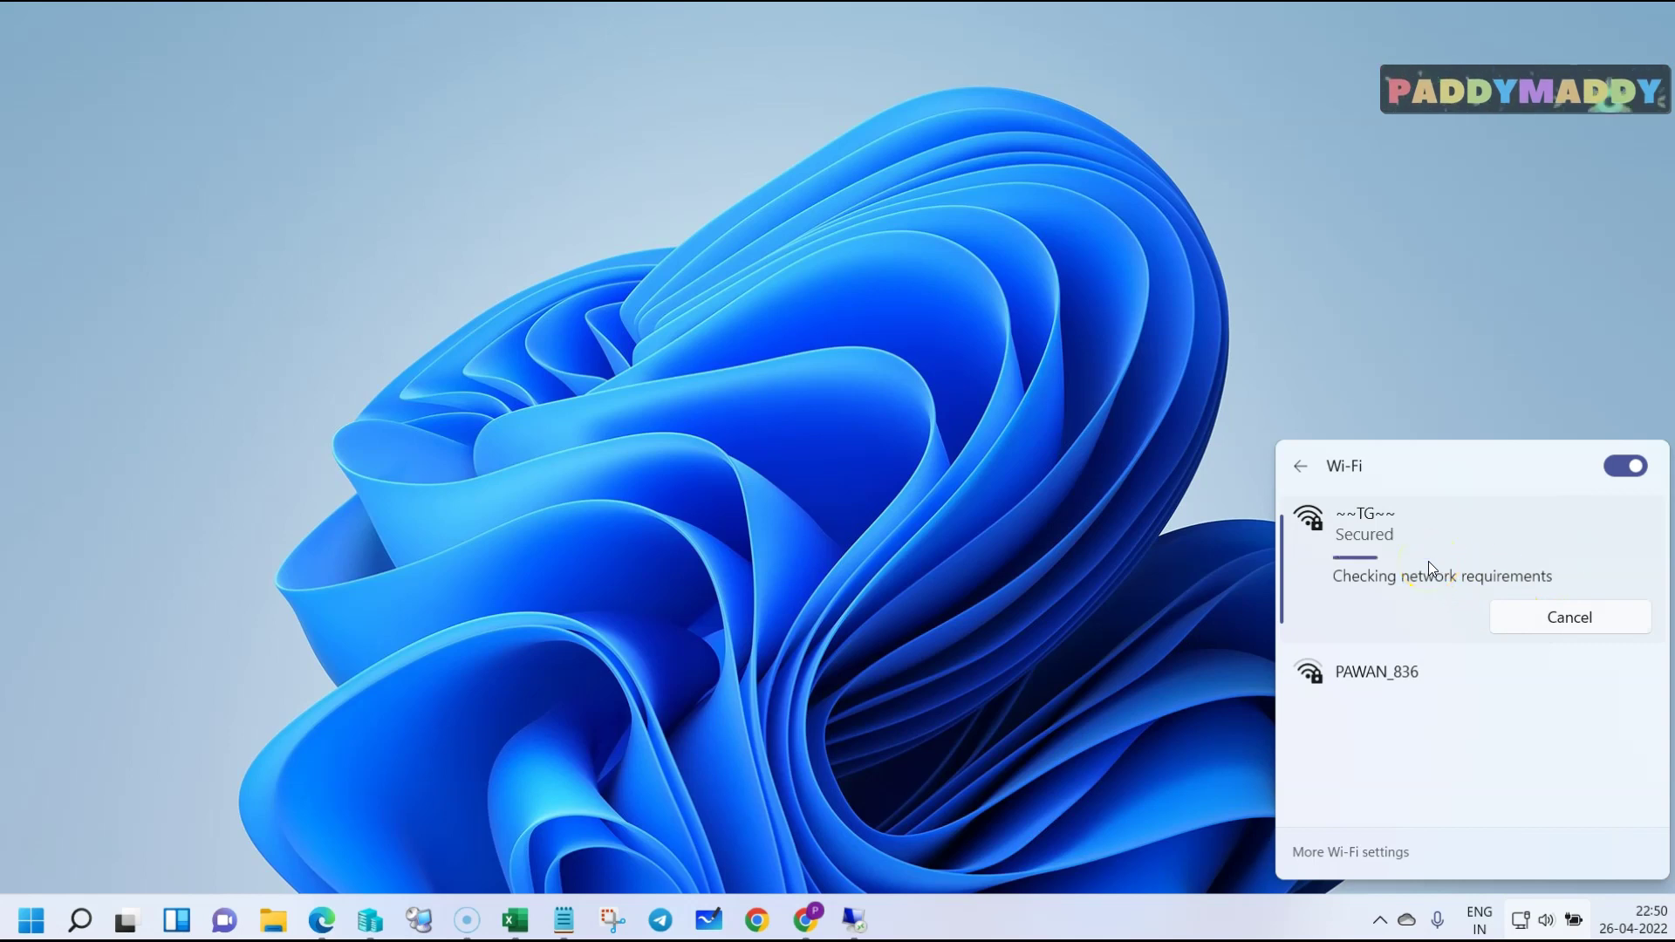
pyautogui.click(1522, 921)
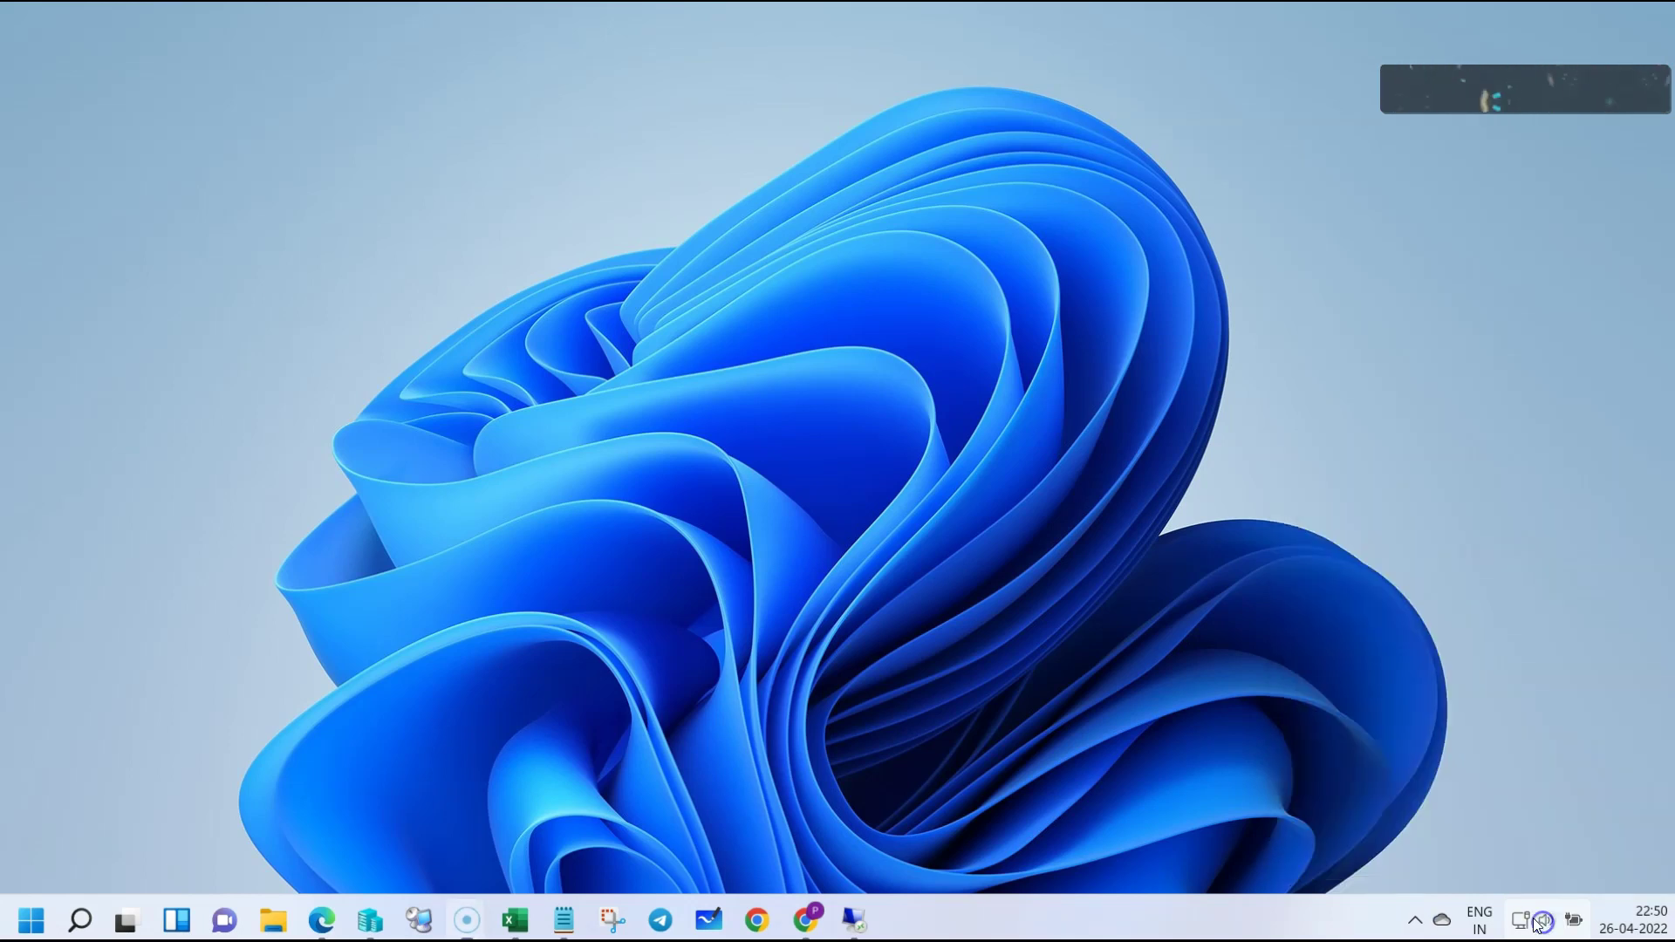
pyautogui.click(1522, 921)
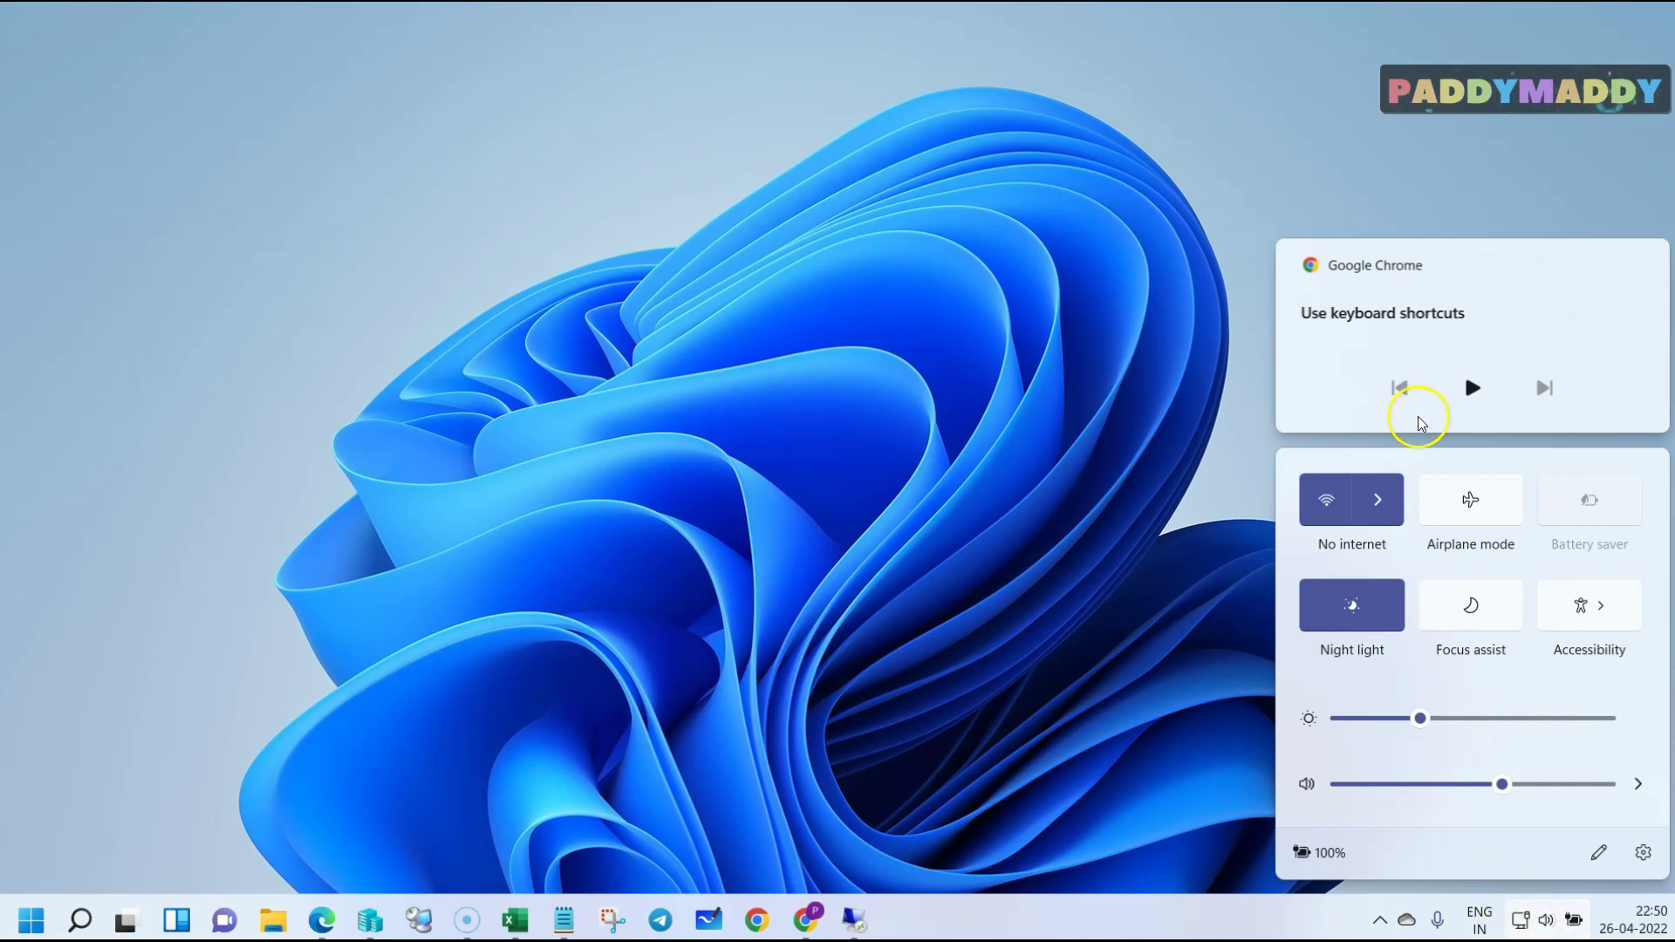
pyautogui.click(1375, 504)
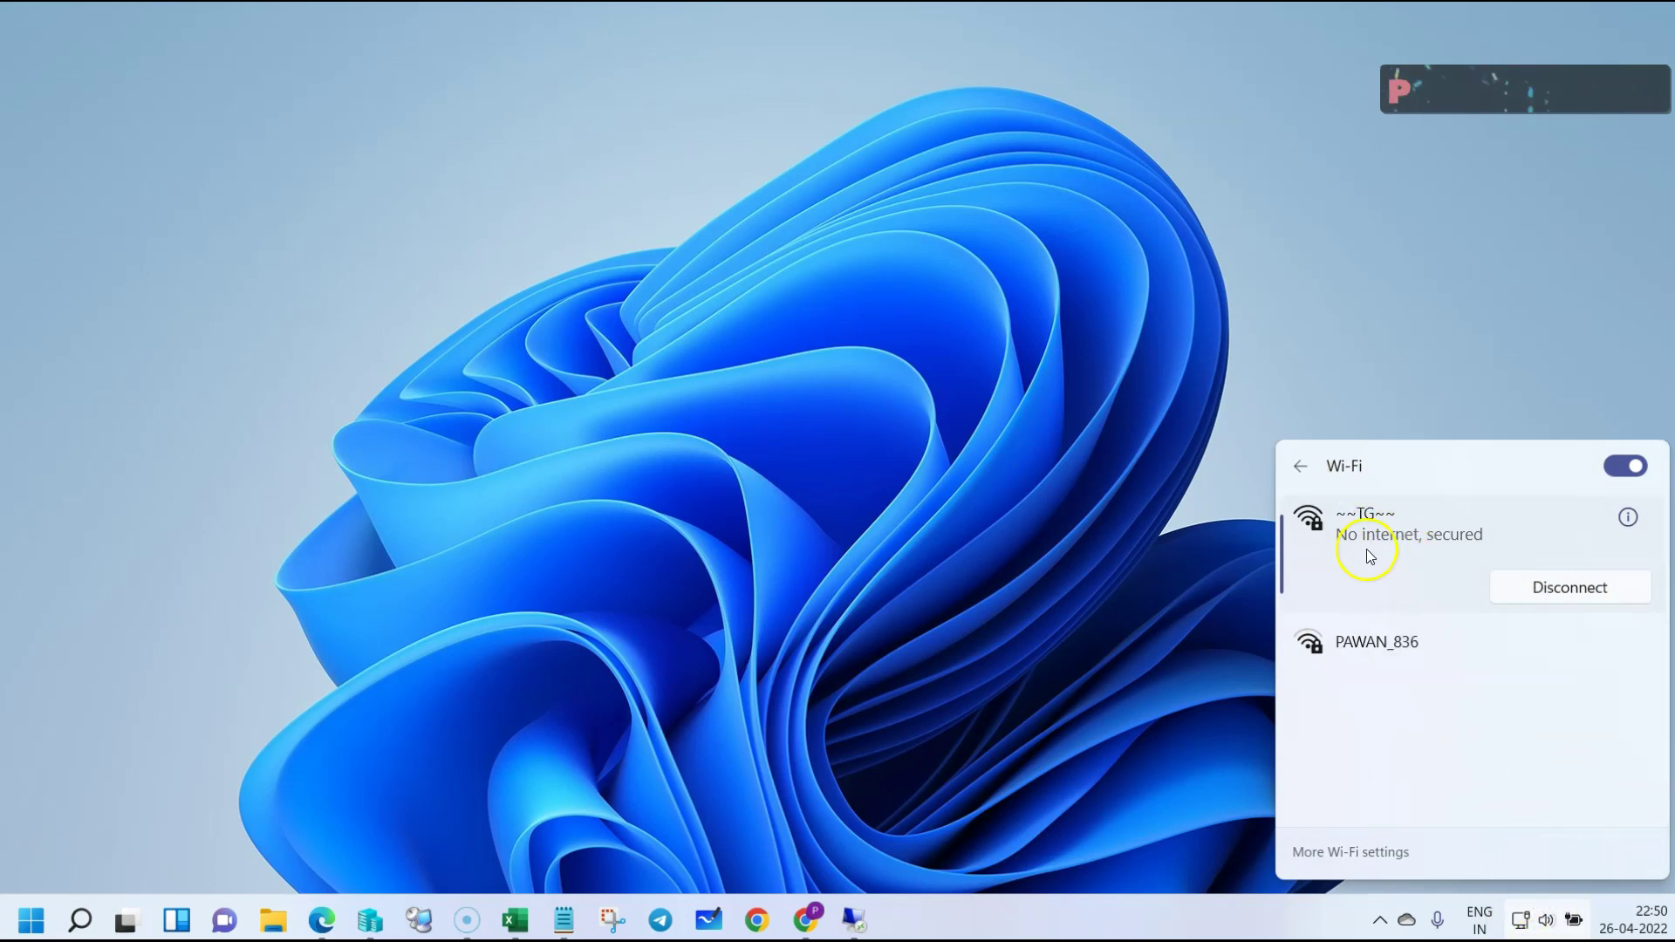
# - Open Wi-Fi settings, view the Ethernet details, and return to the Network & internet overview
pyautogui.click(1335, 855)
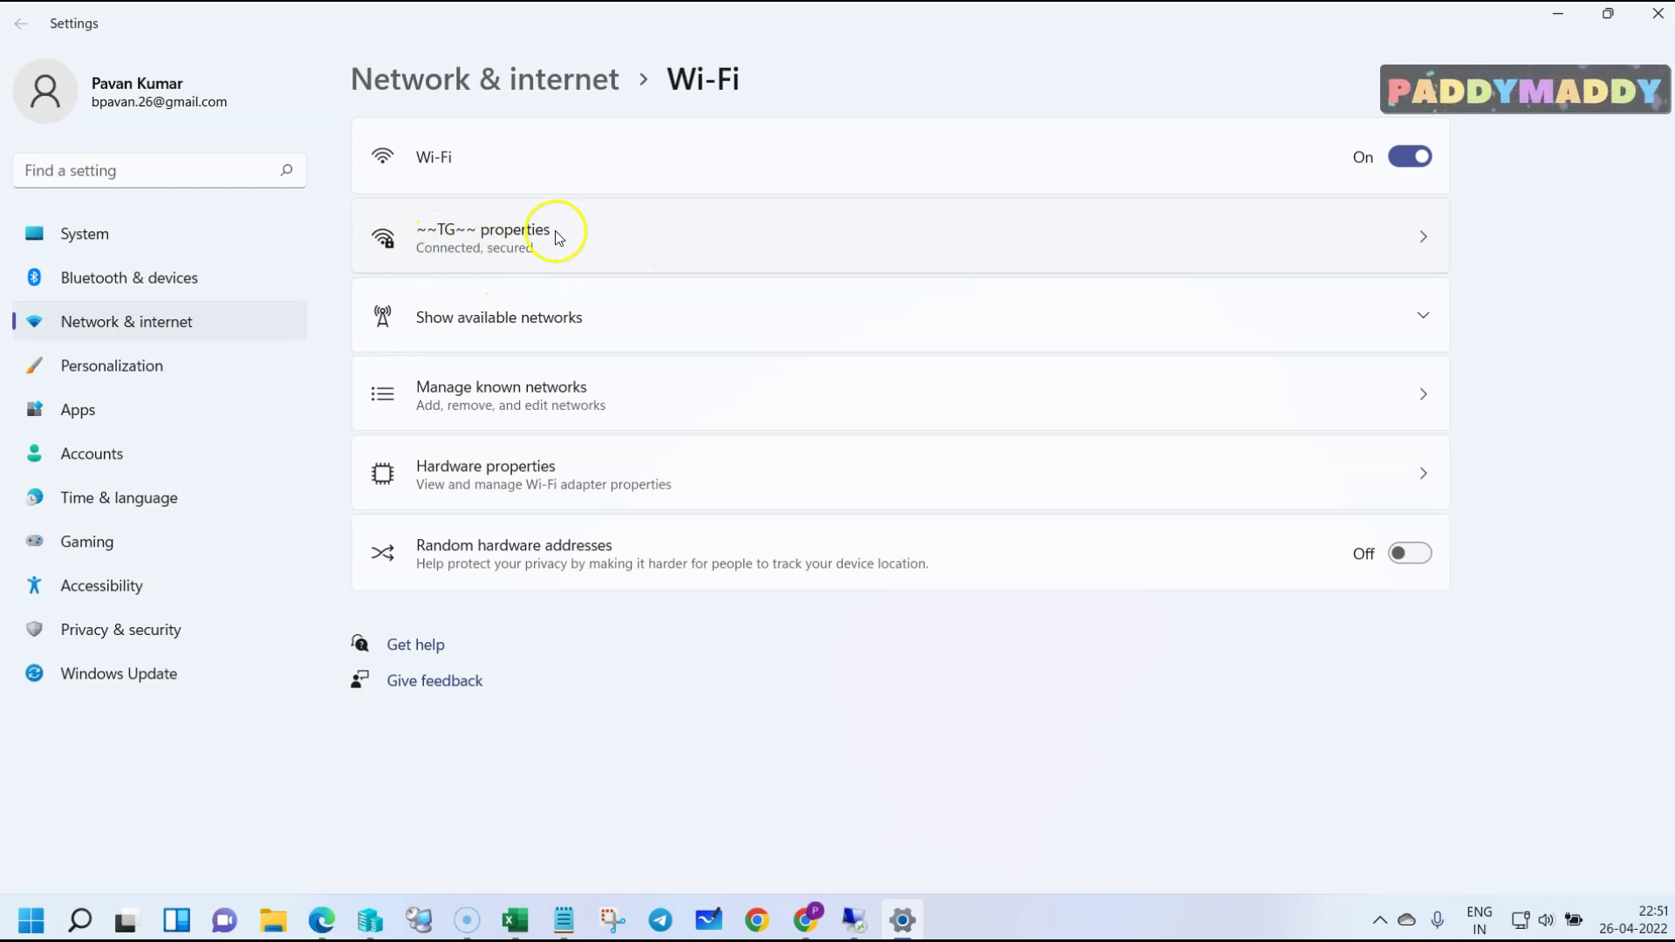
pyautogui.click(138, 329)
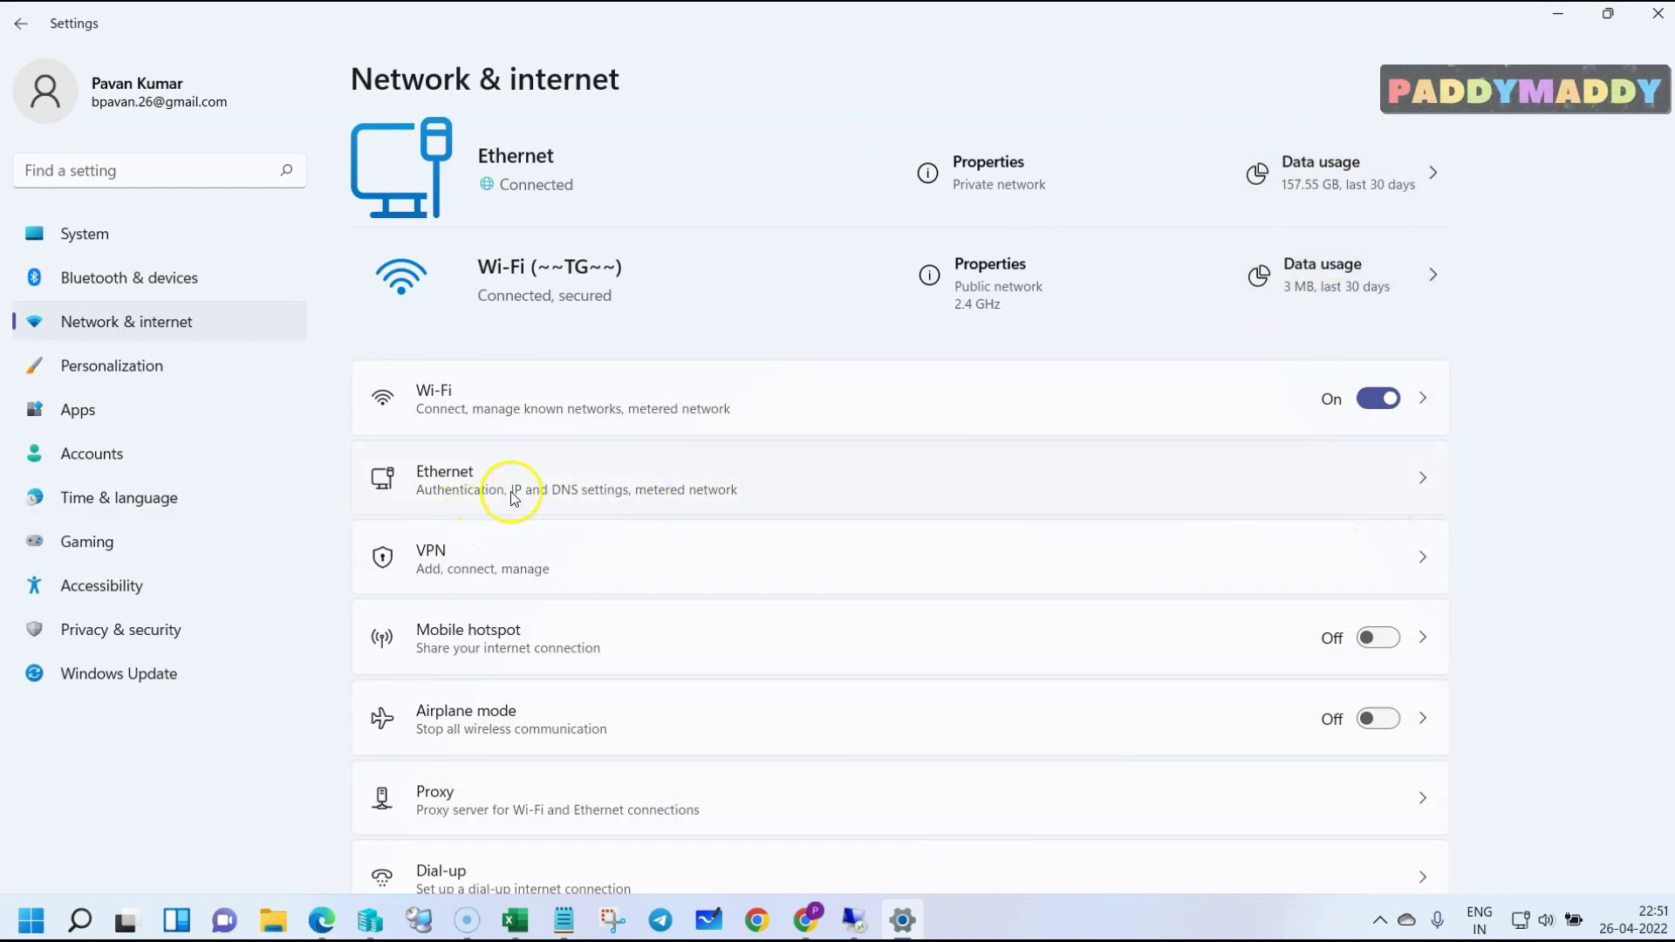
pyautogui.click(608, 503)
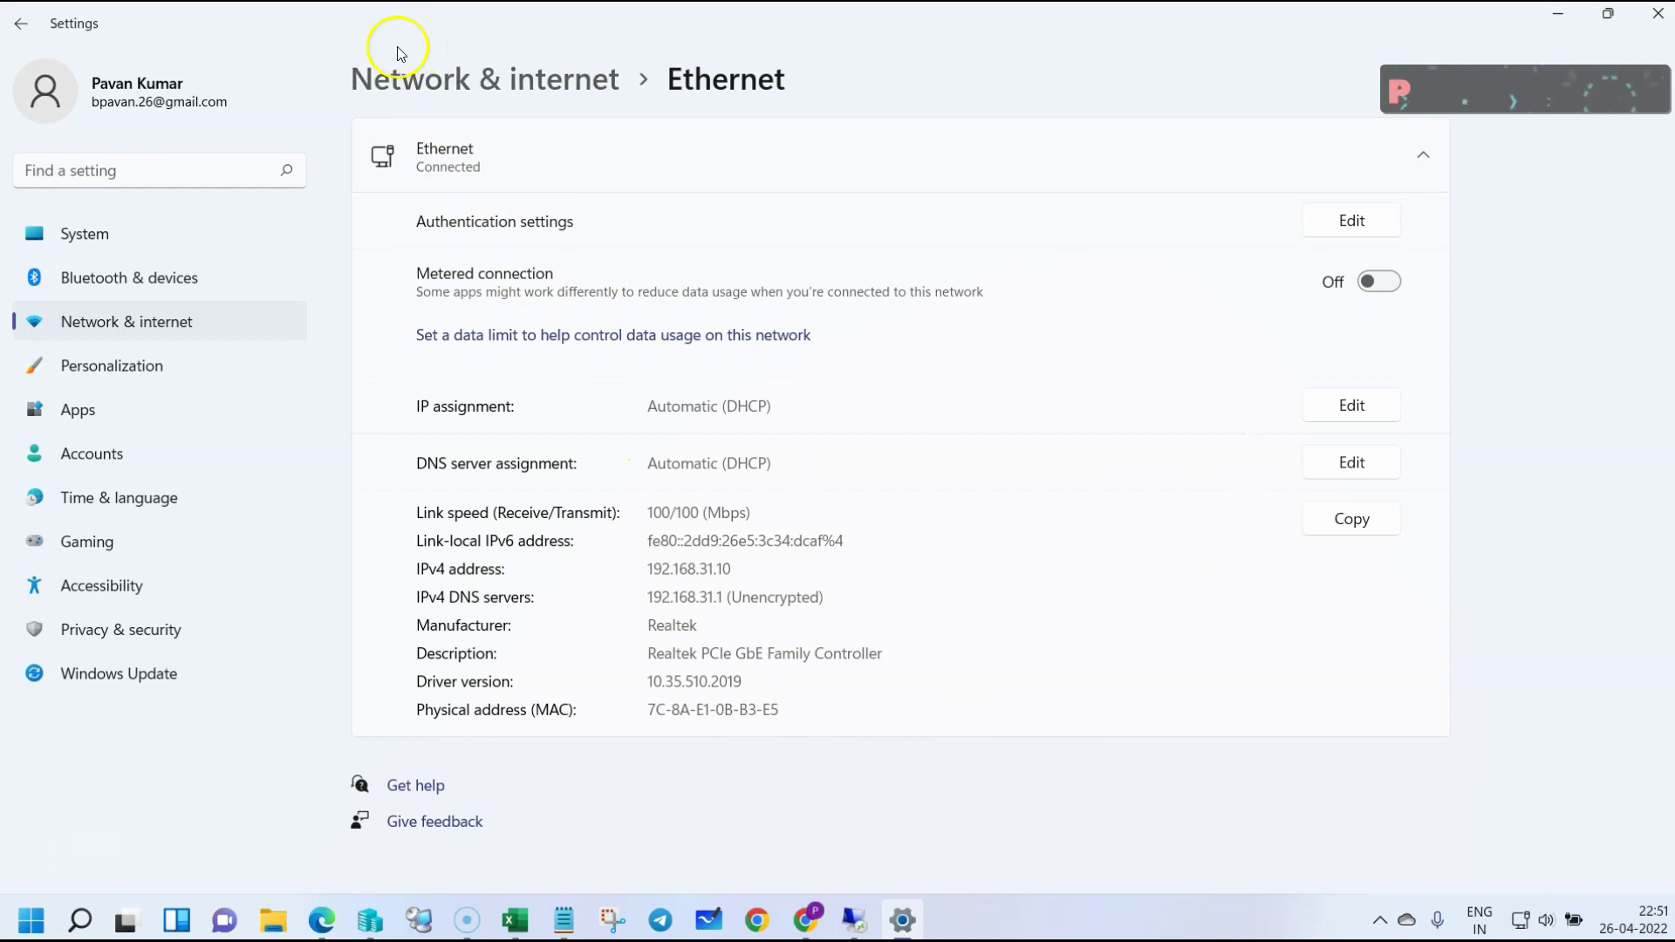
pyautogui.click(597, 77)
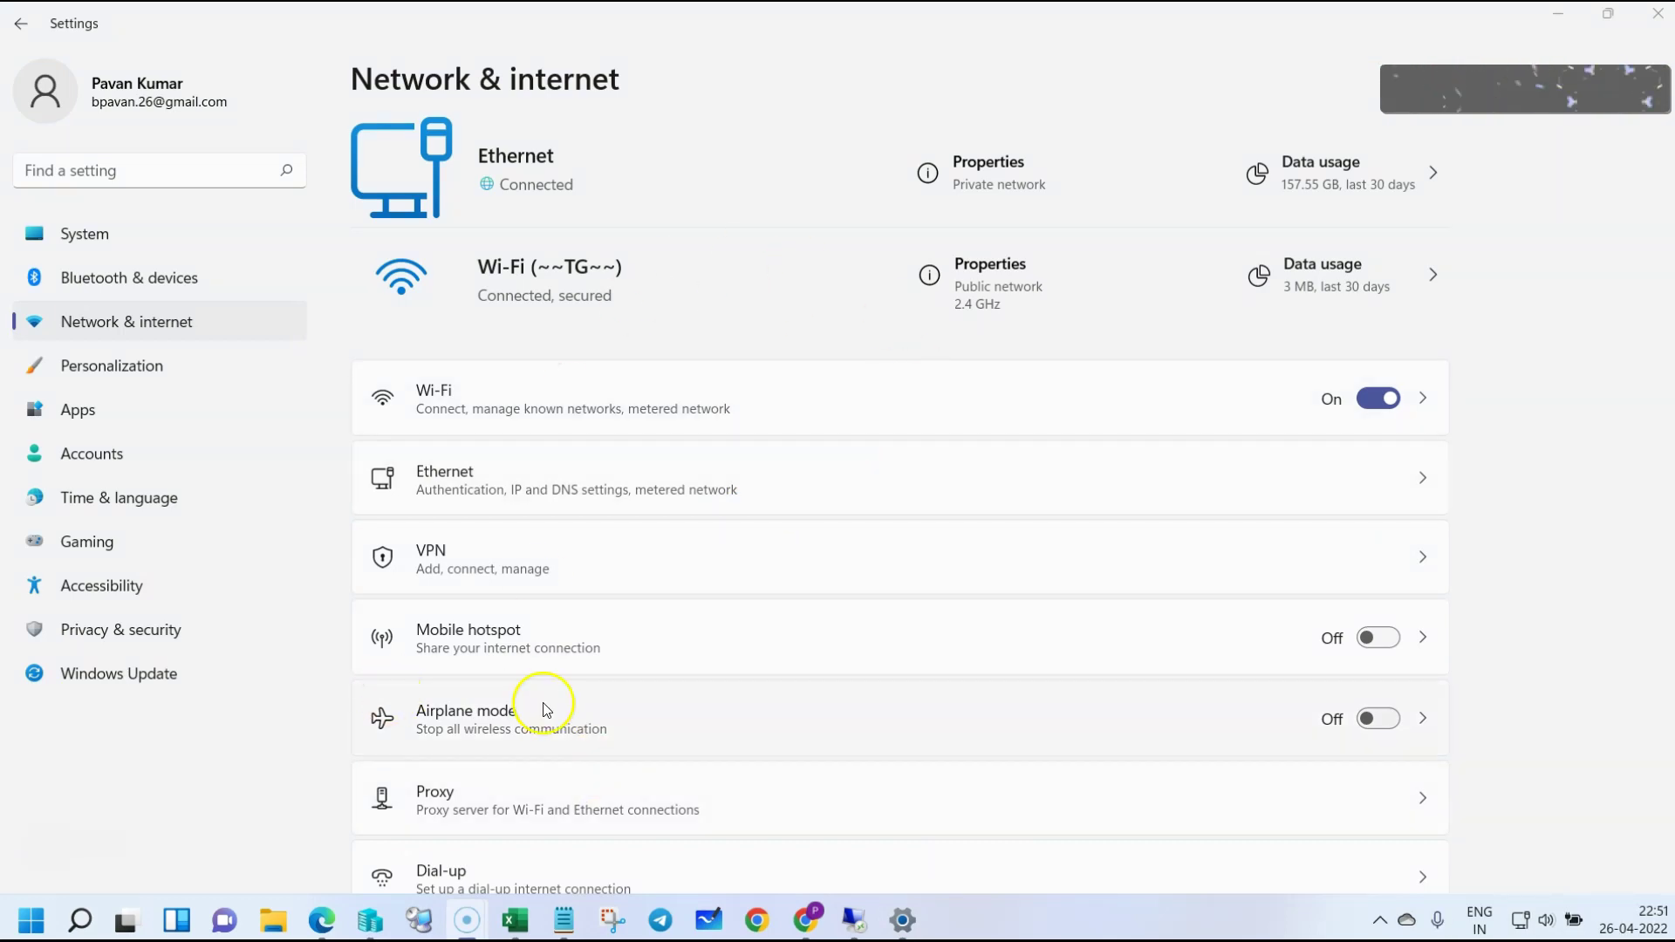
# - Turn airplane mode on in Quick Settings, then try switching Wi-Fi back on
pyautogui.click(1525, 933)
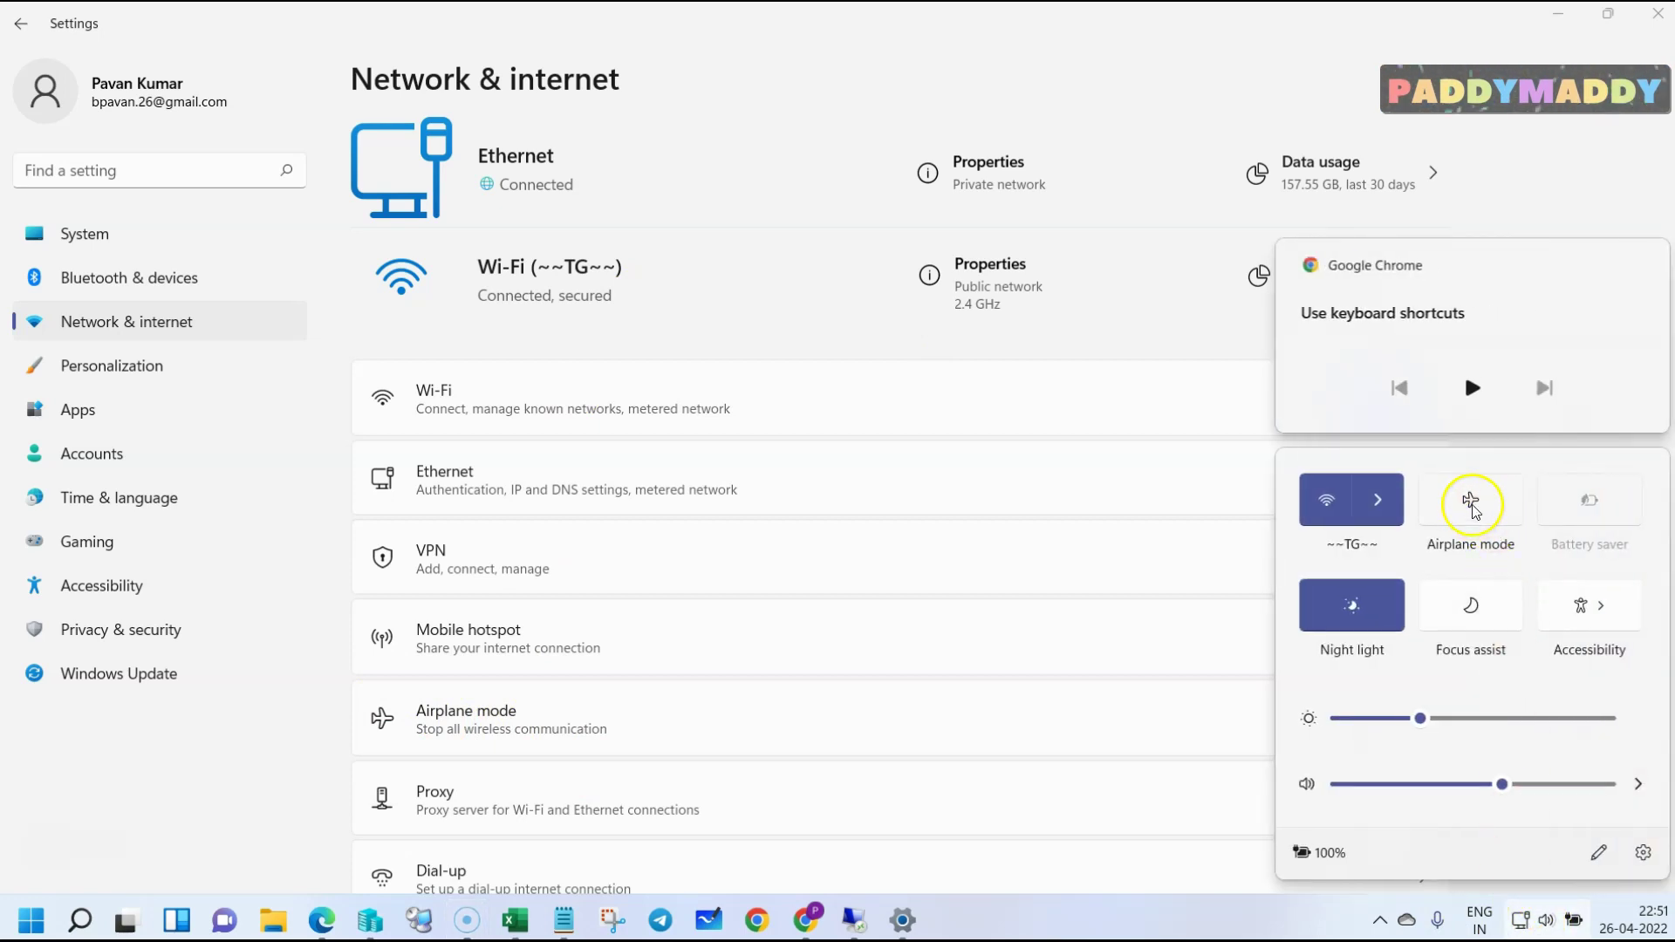
pyautogui.click(1474, 499)
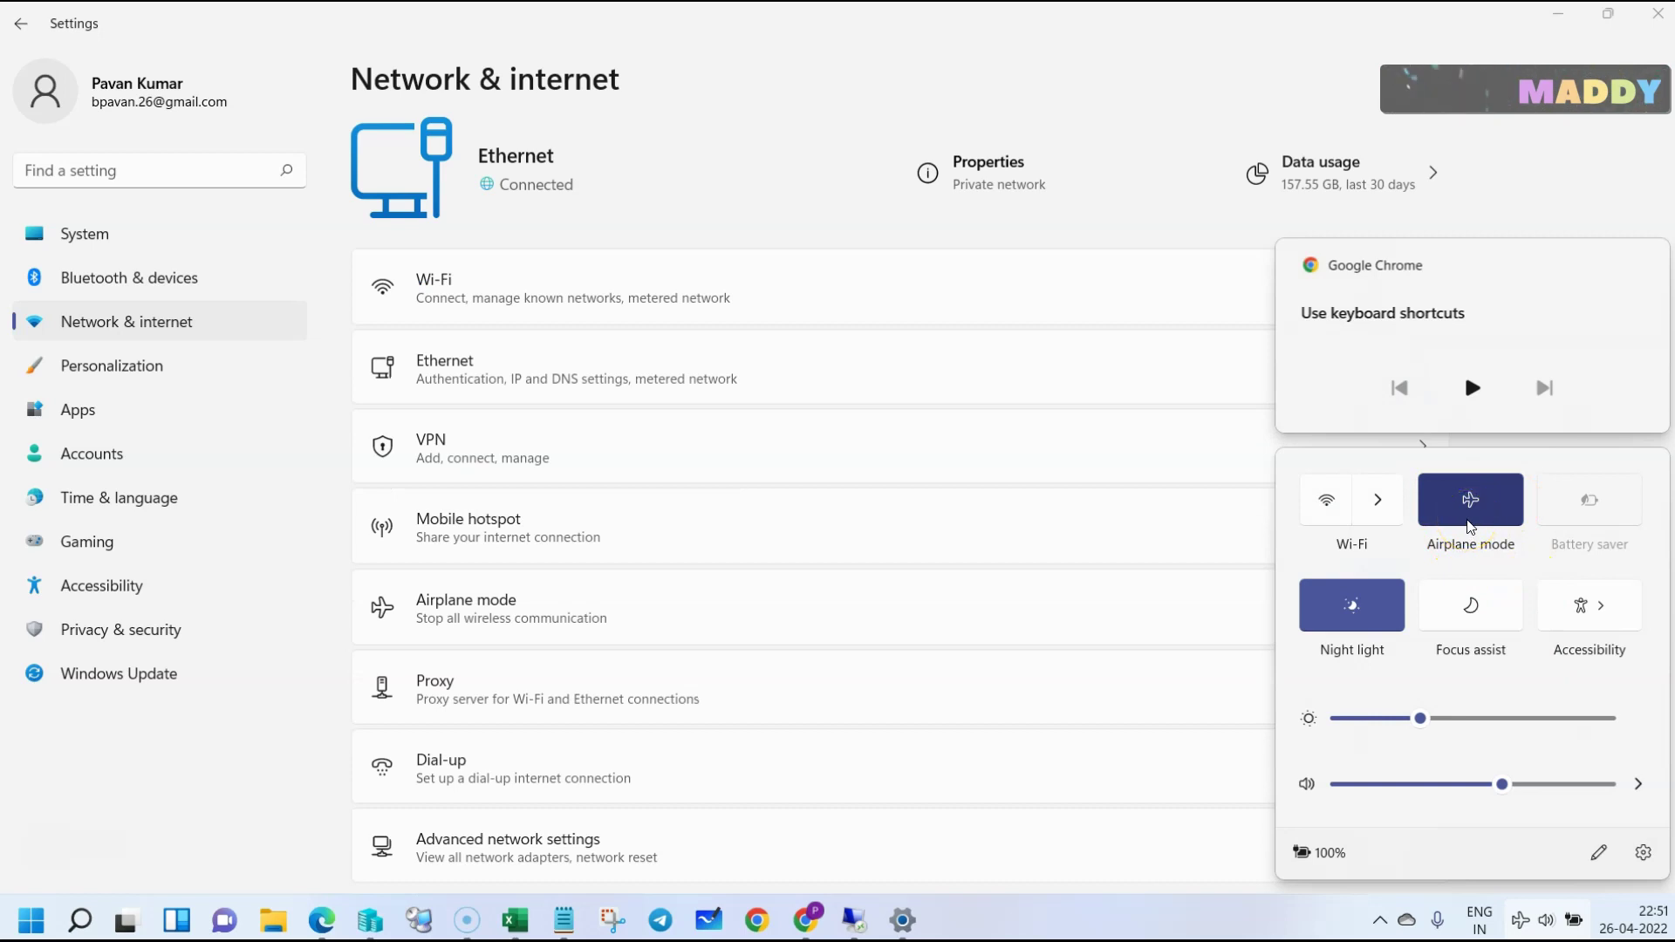
pyautogui.click(1471, 524)
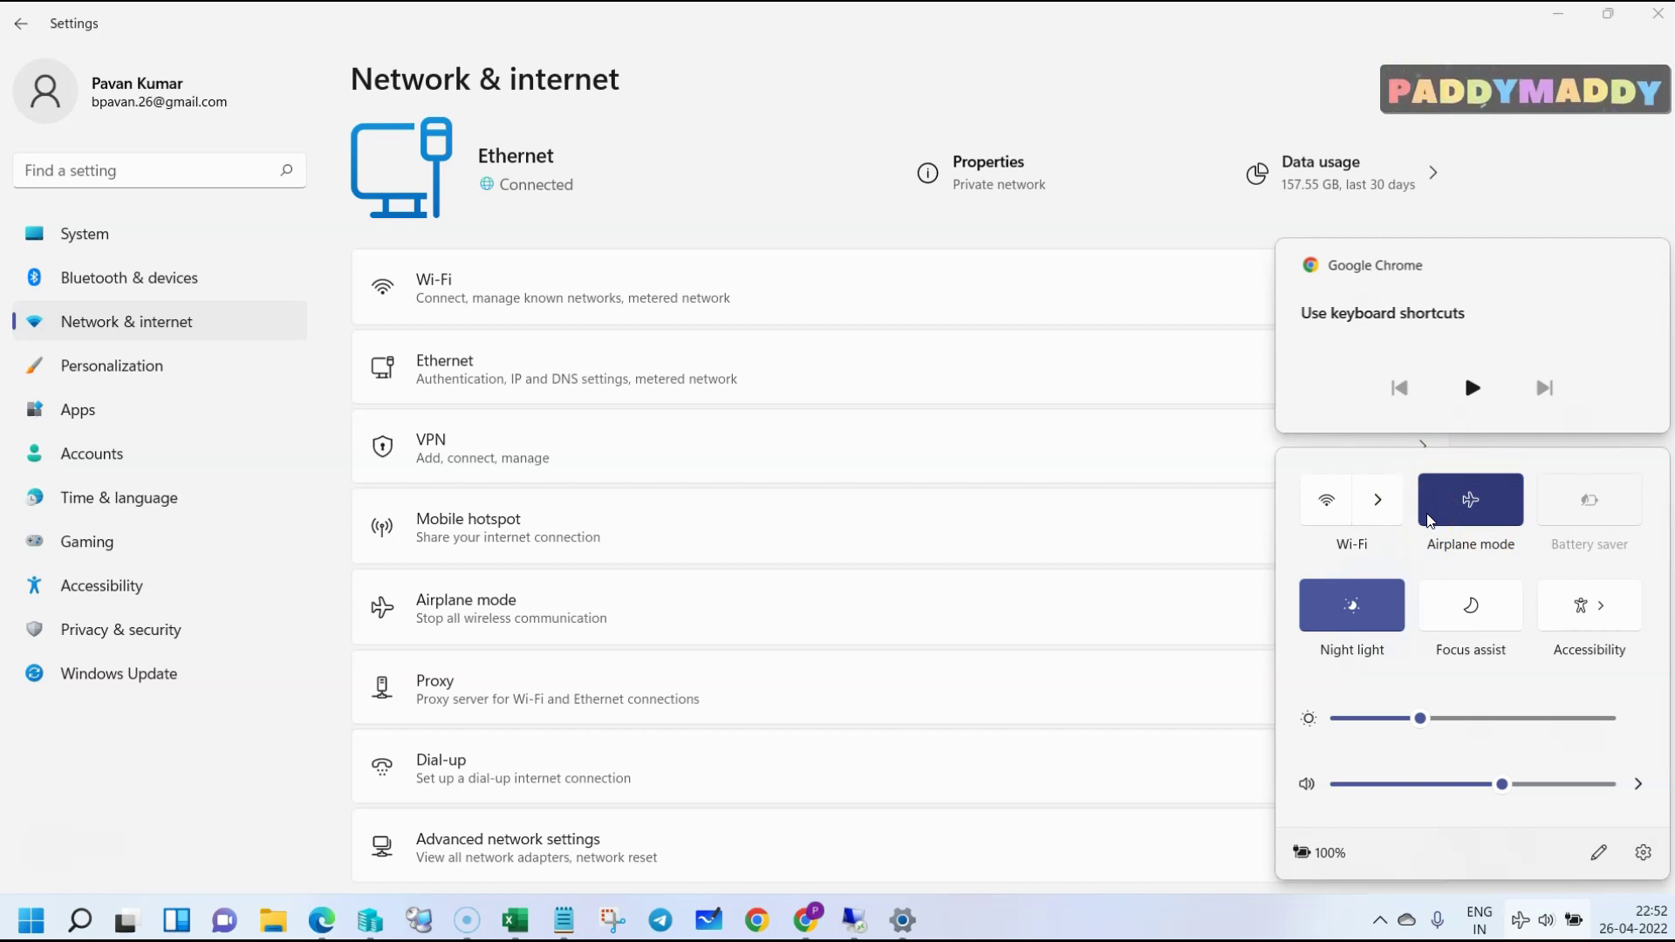
pyautogui.click(1321, 504)
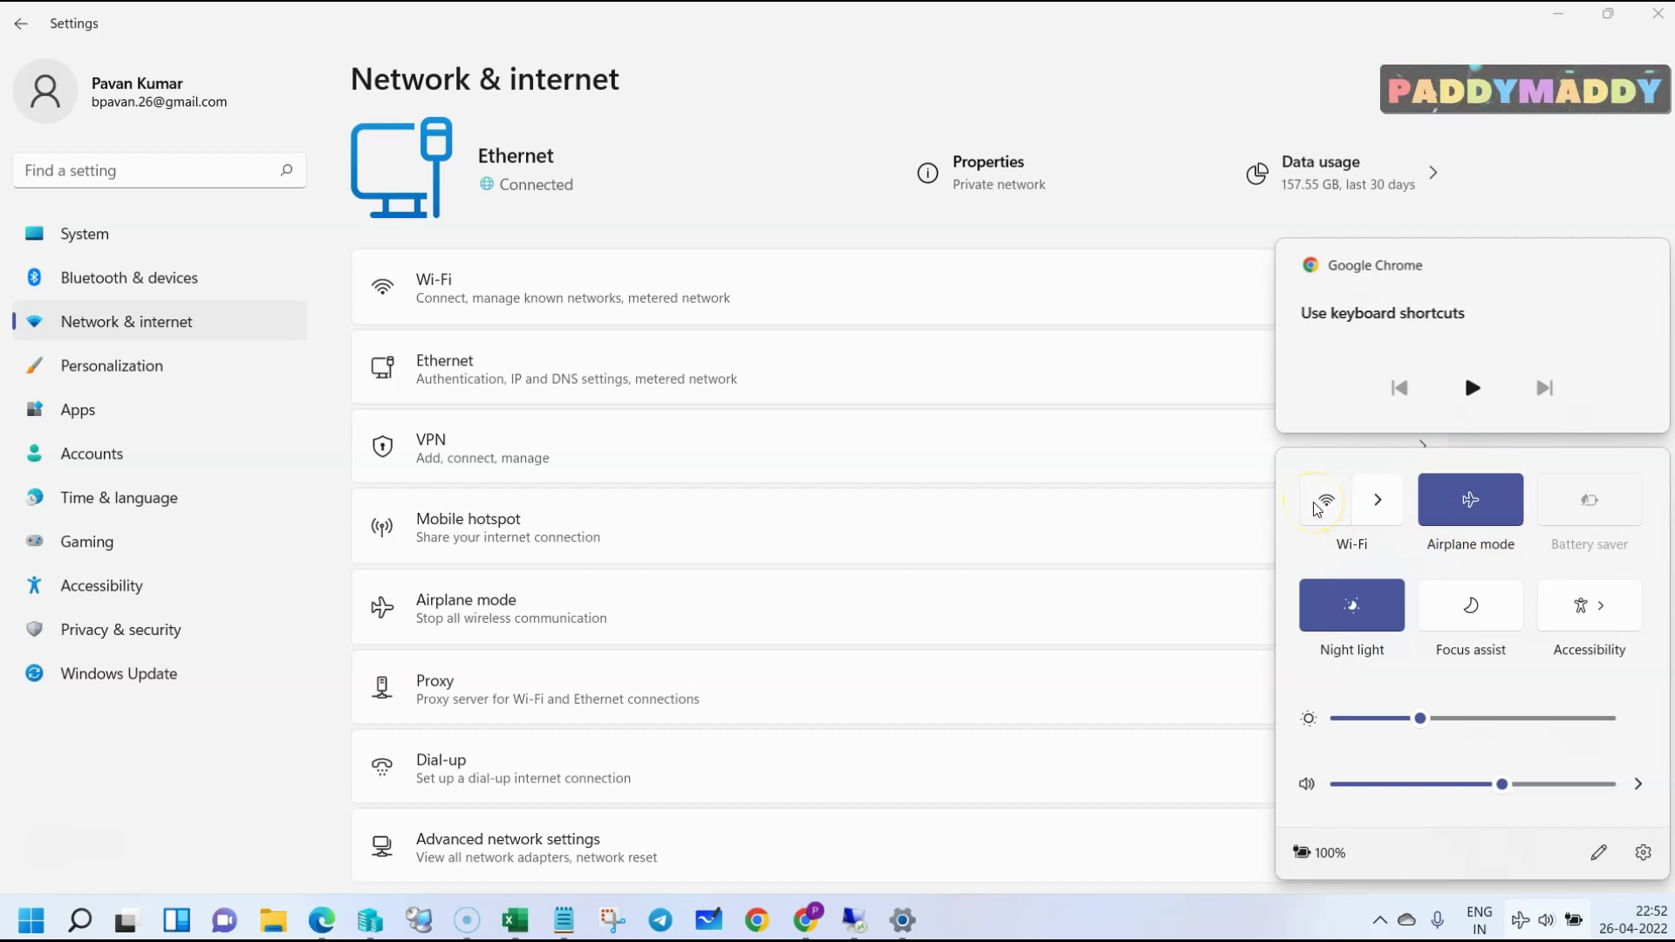
# - Reconnect to the Wi-Fi network from the Wi-Fi list and close Quick Settings
pyautogui.click(1378, 499)
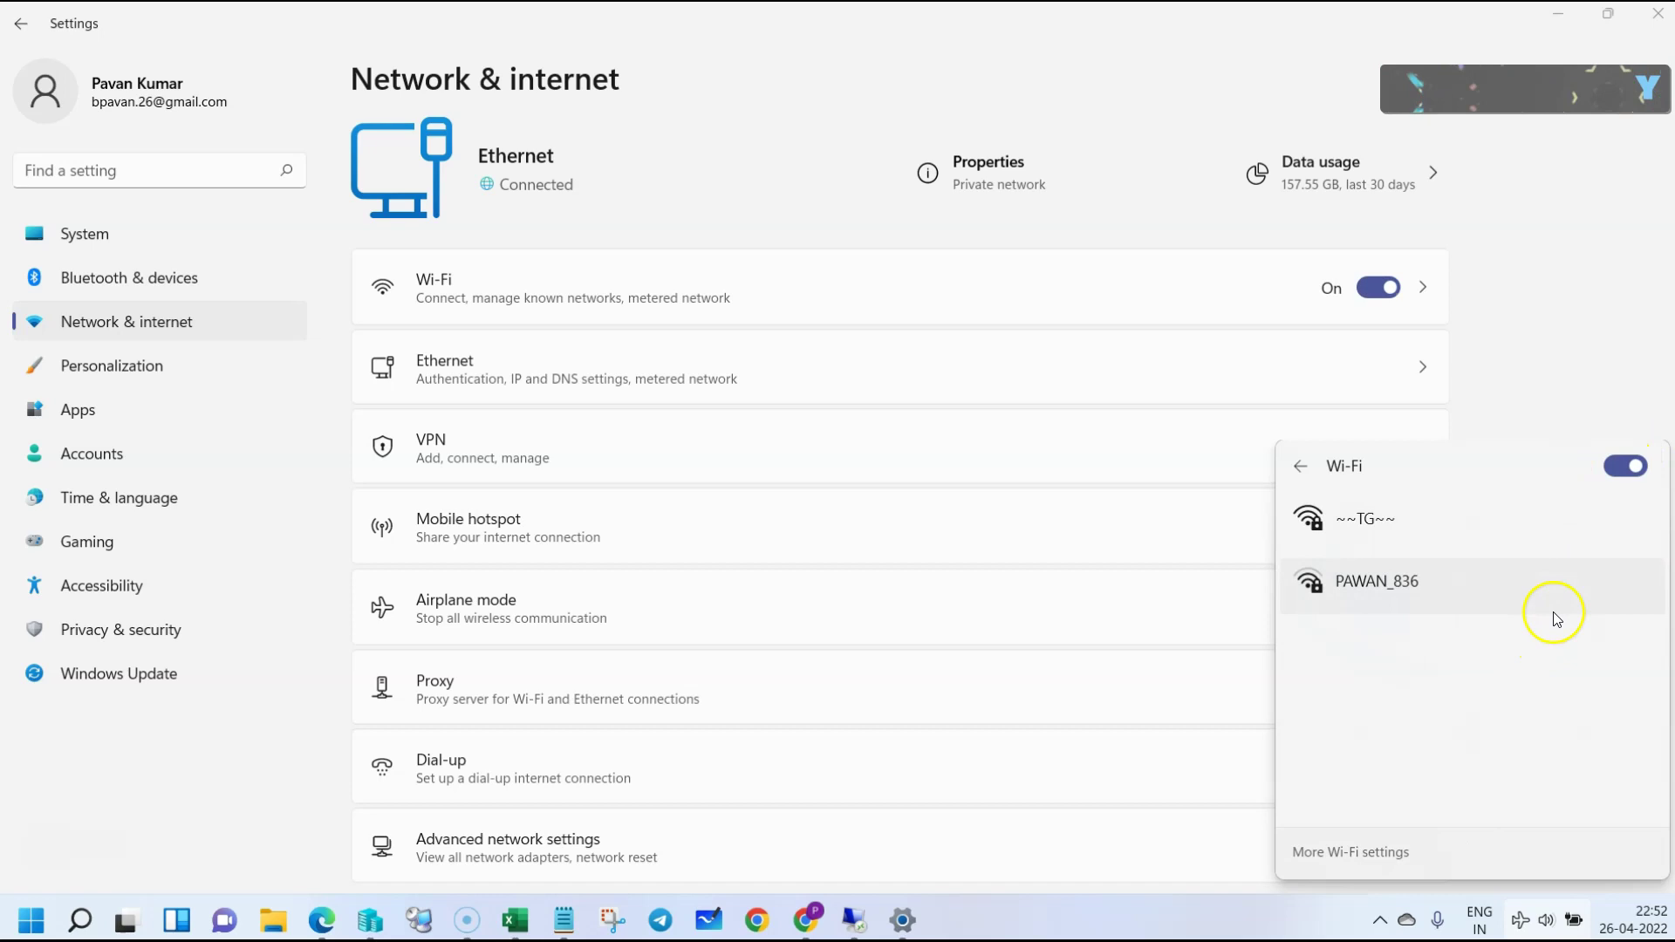
pyautogui.click(1365, 521)
pyautogui.click(1516, 608)
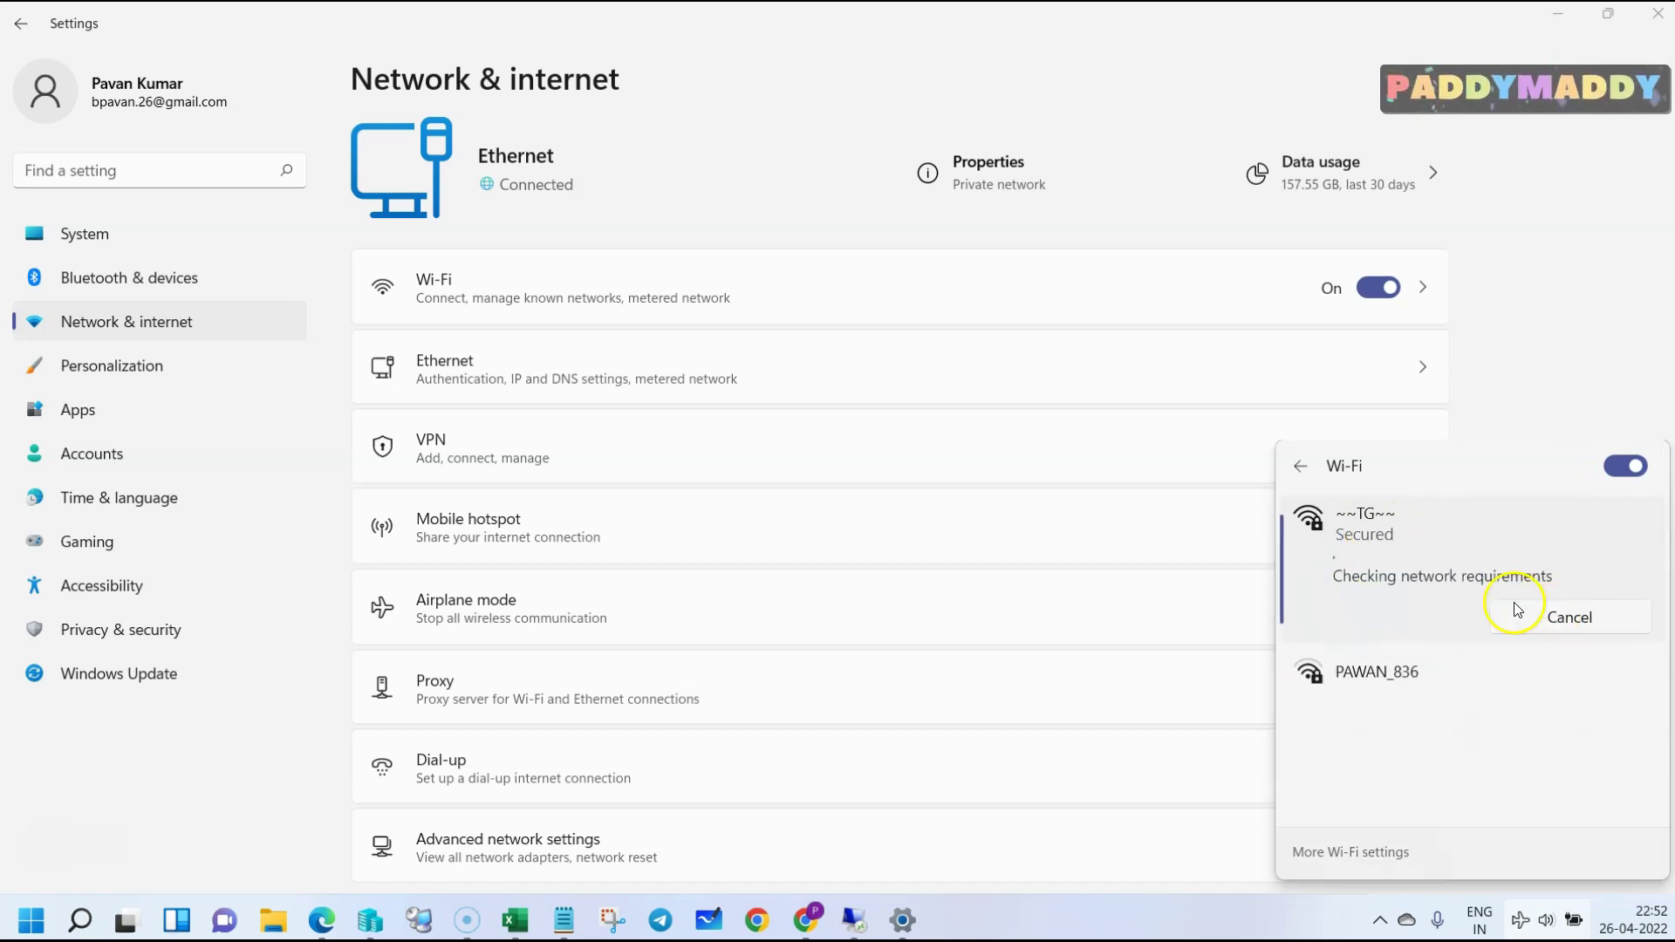
pyautogui.click(1301, 467)
pyautogui.click(1474, 506)
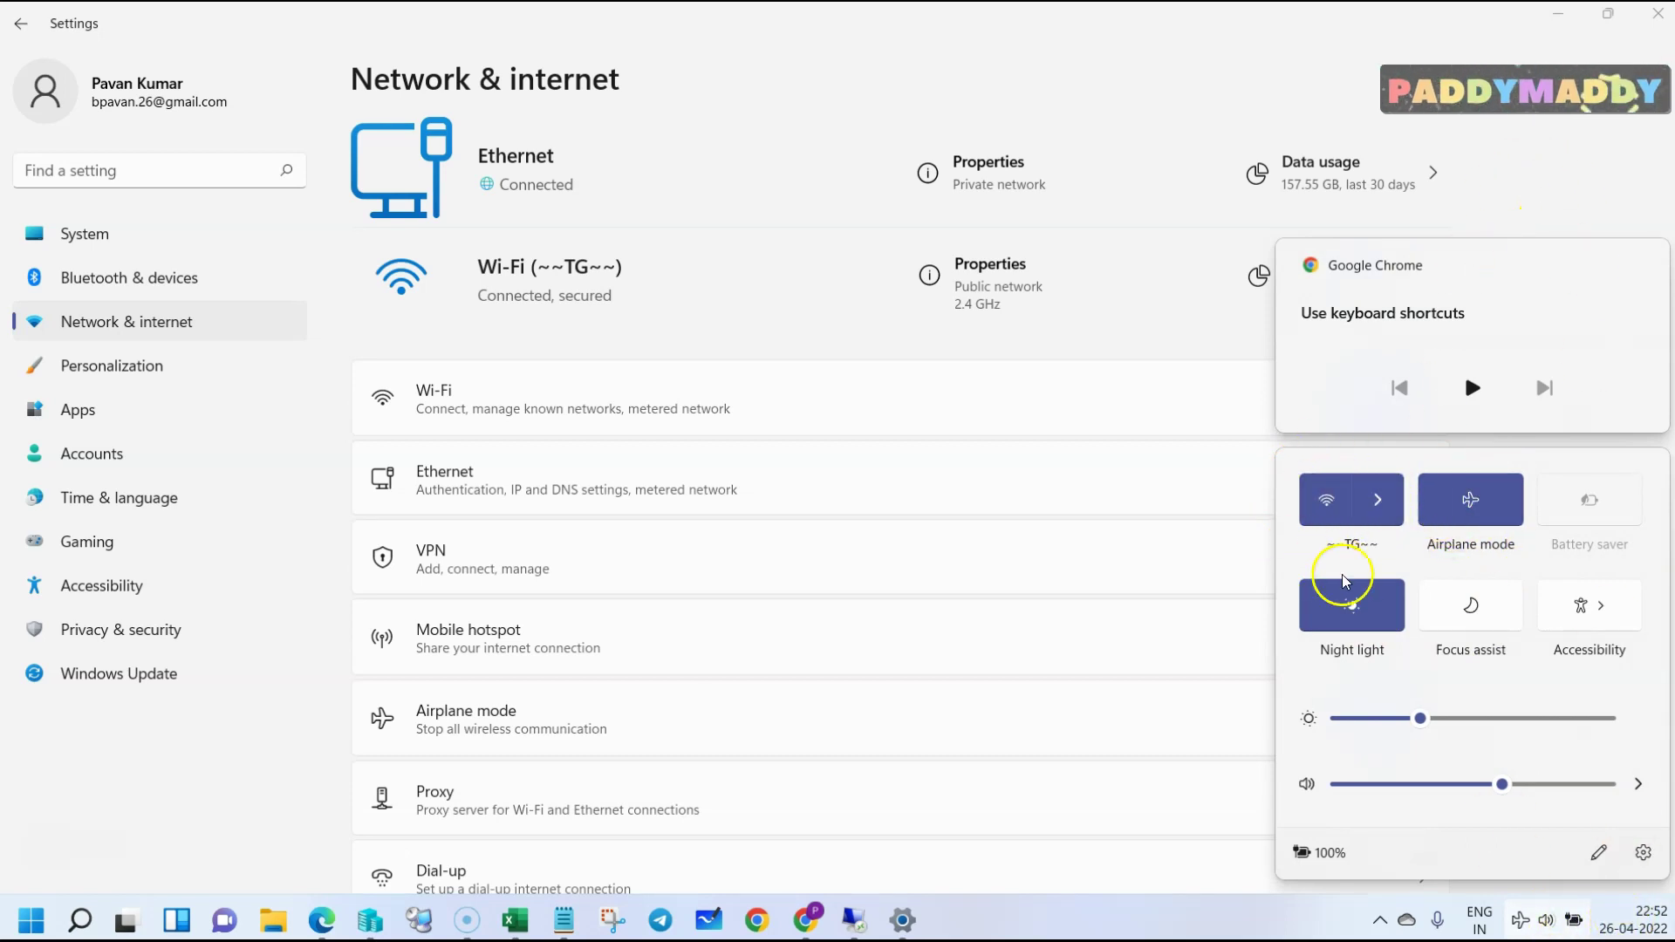
pyautogui.click(1131, 52)
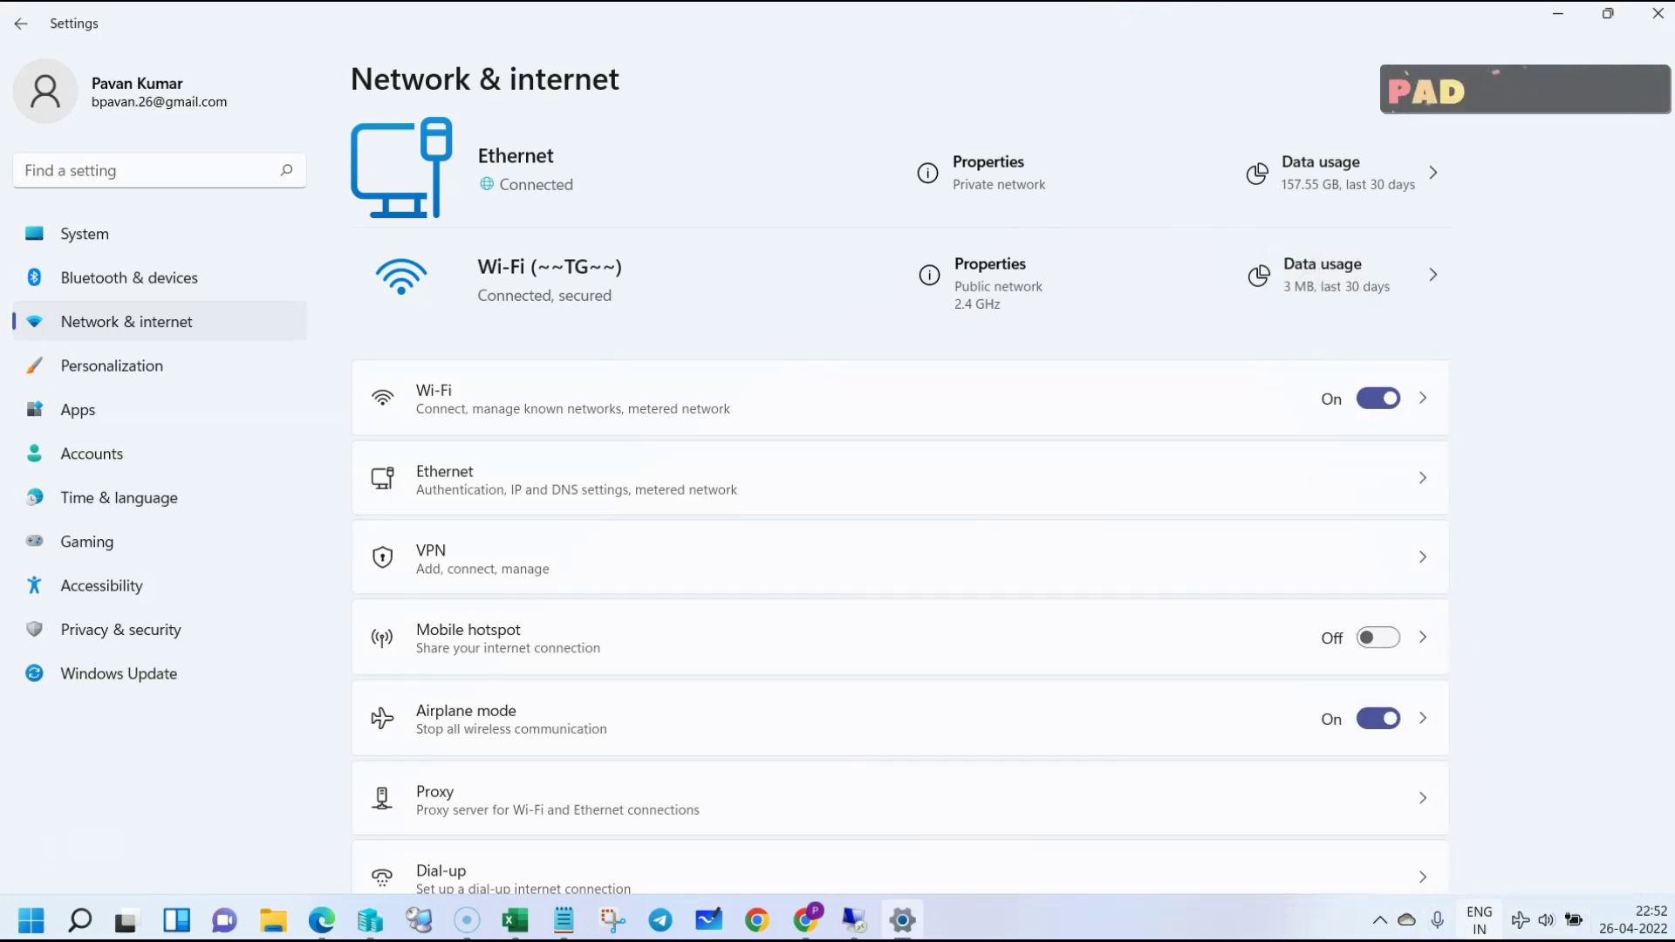
# - Turn airplane mode off from Quick Settings, leaving Wi-Fi connected
pyautogui.moveTo(1516, 932)
pyautogui.click(1586, 923)
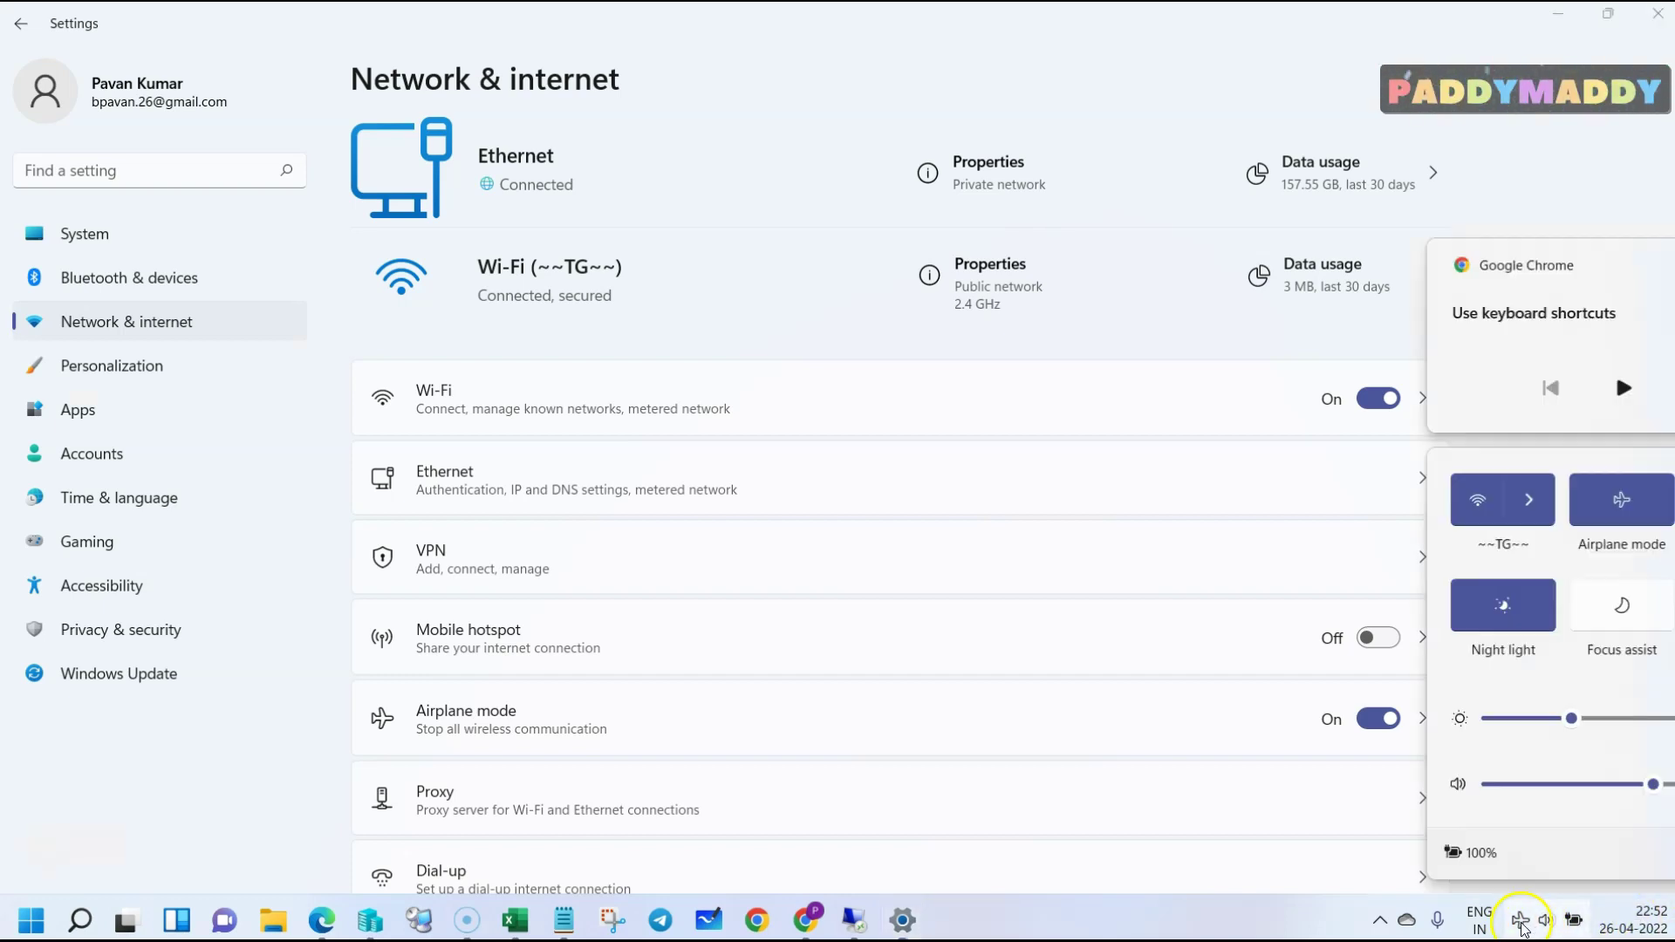
pyautogui.click(1455, 503)
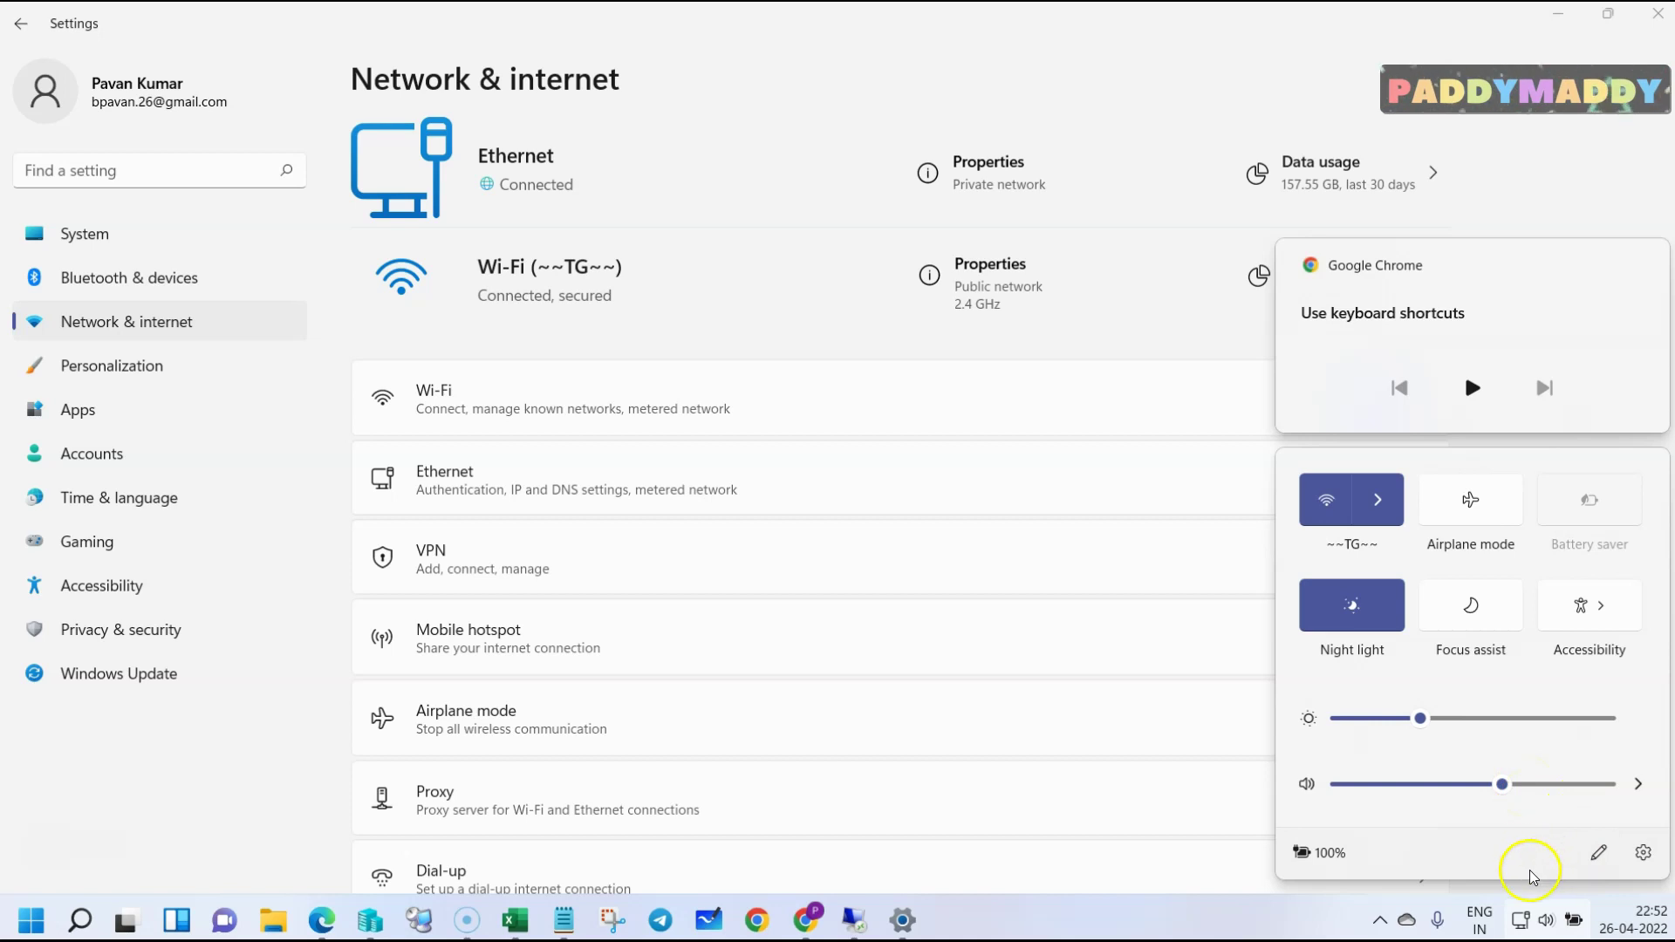
pyautogui.click(1093, 40)
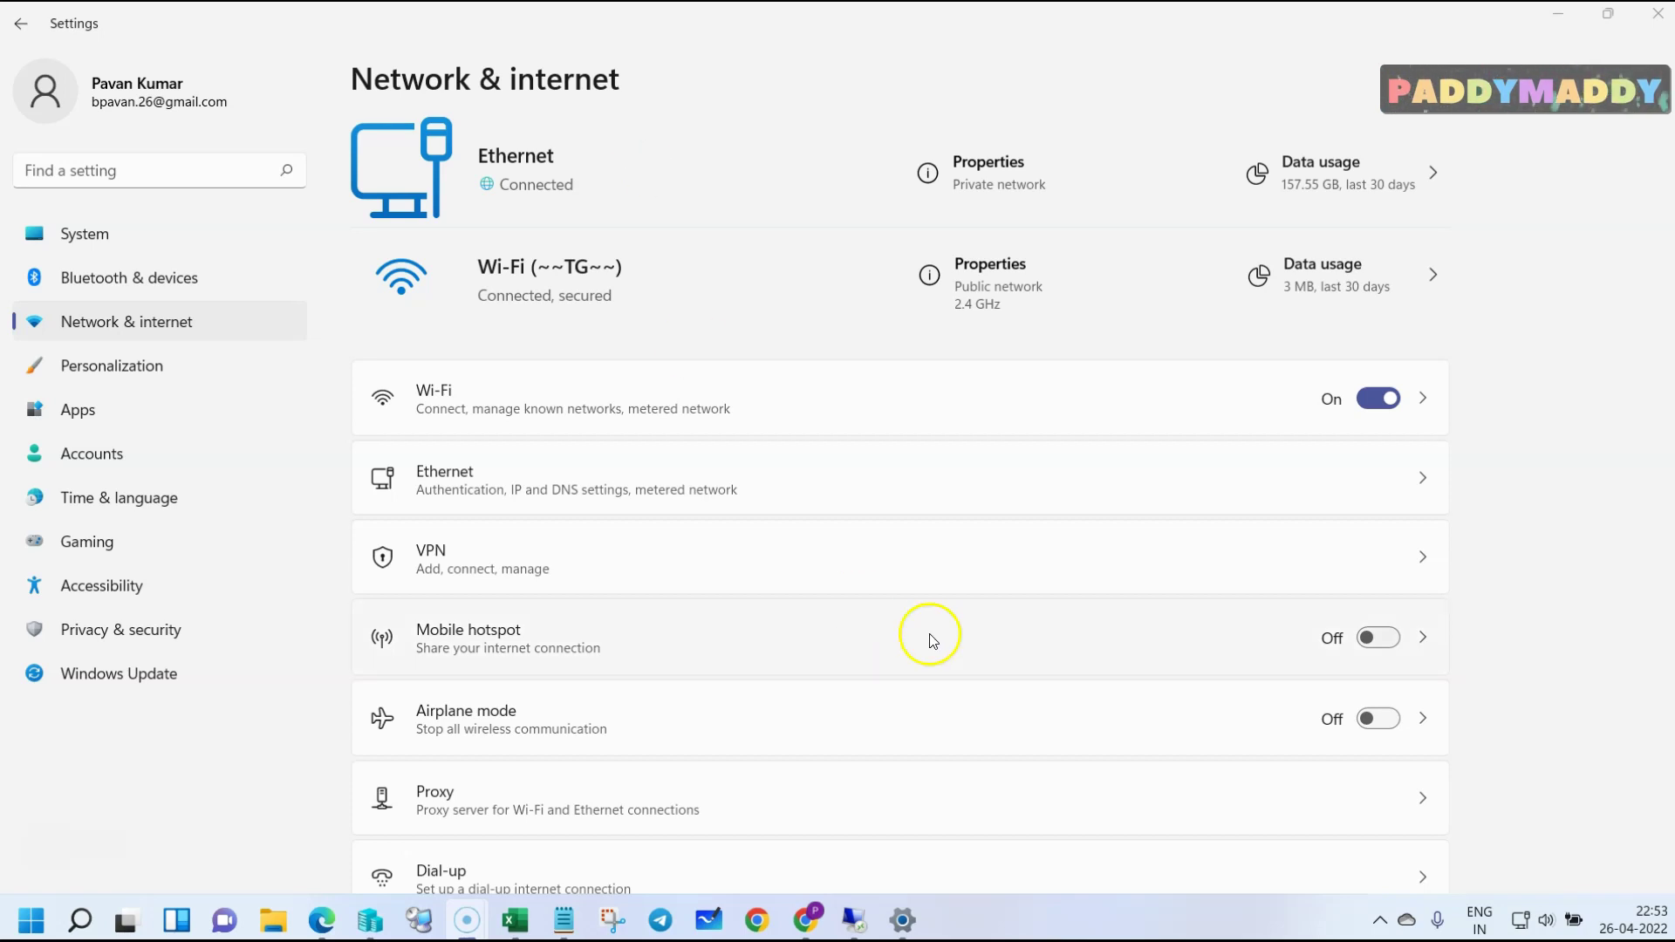
pyautogui.scroll(-2, 1256, 537)
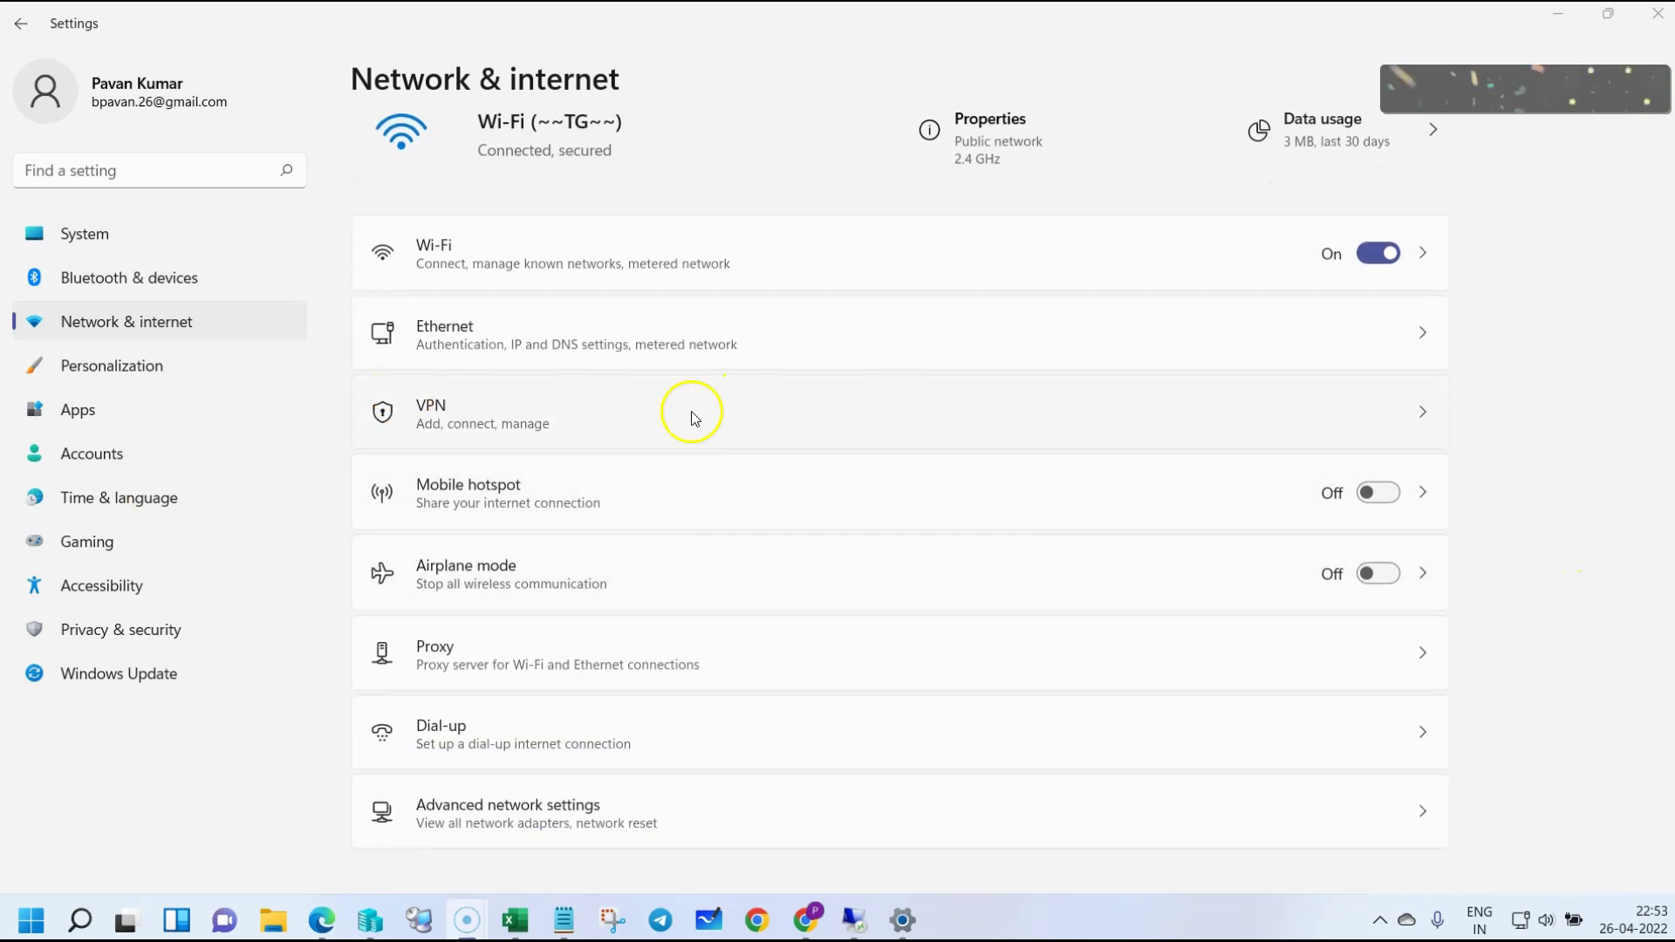
pyautogui.click(1302, 405)
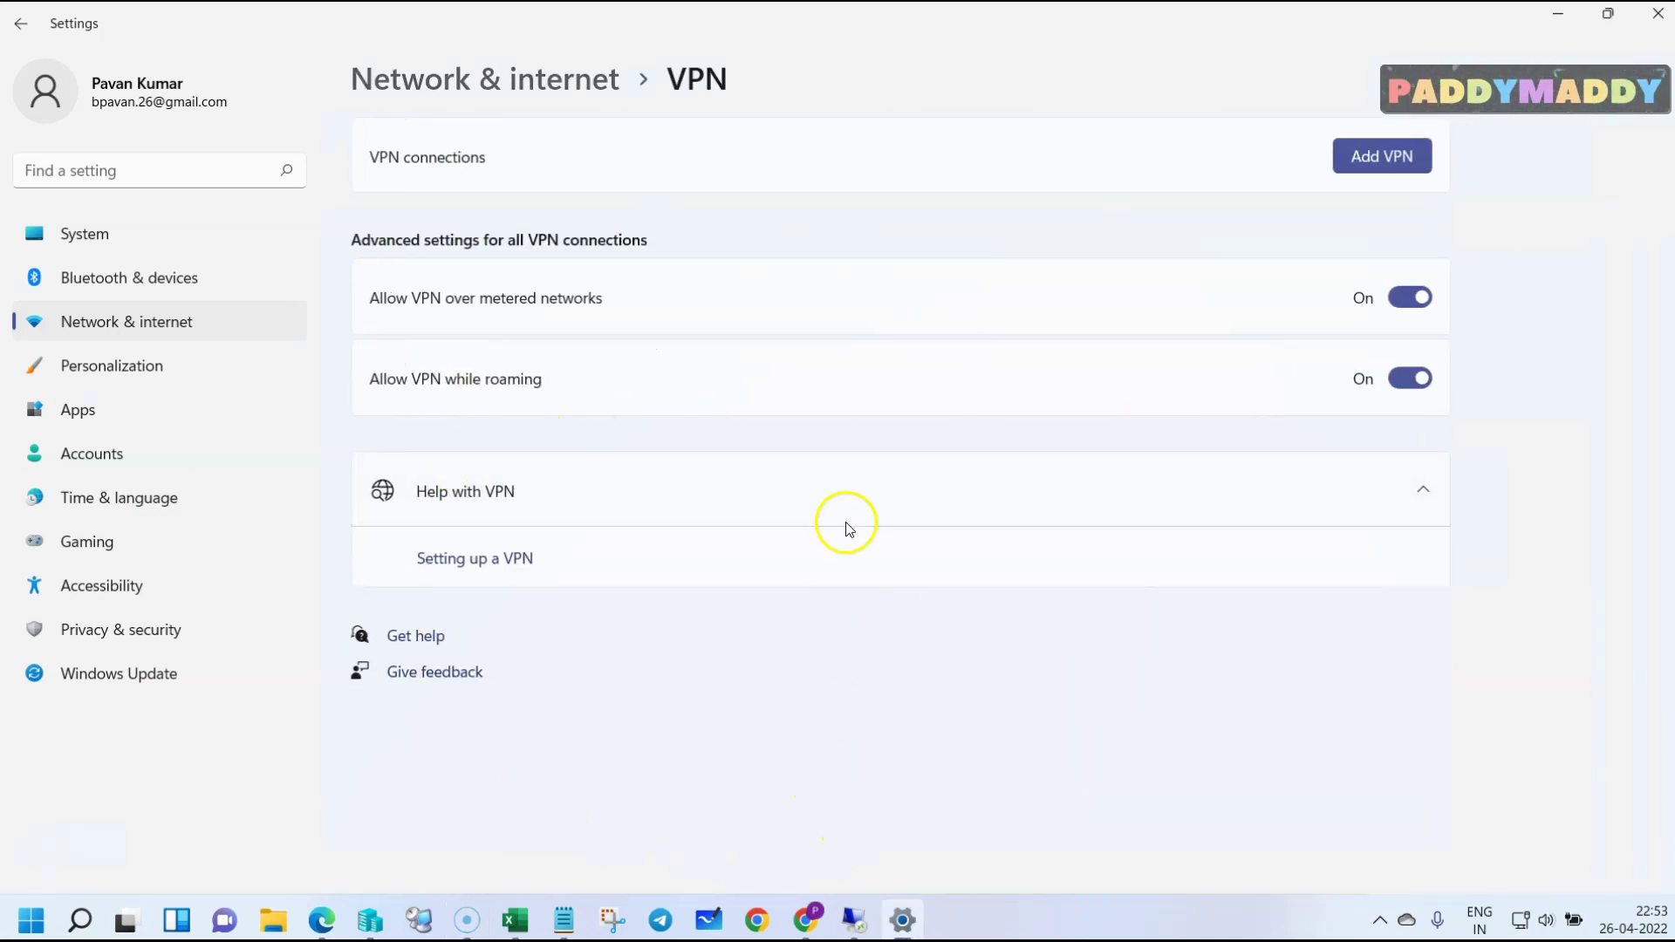
pyautogui.click(543, 80)
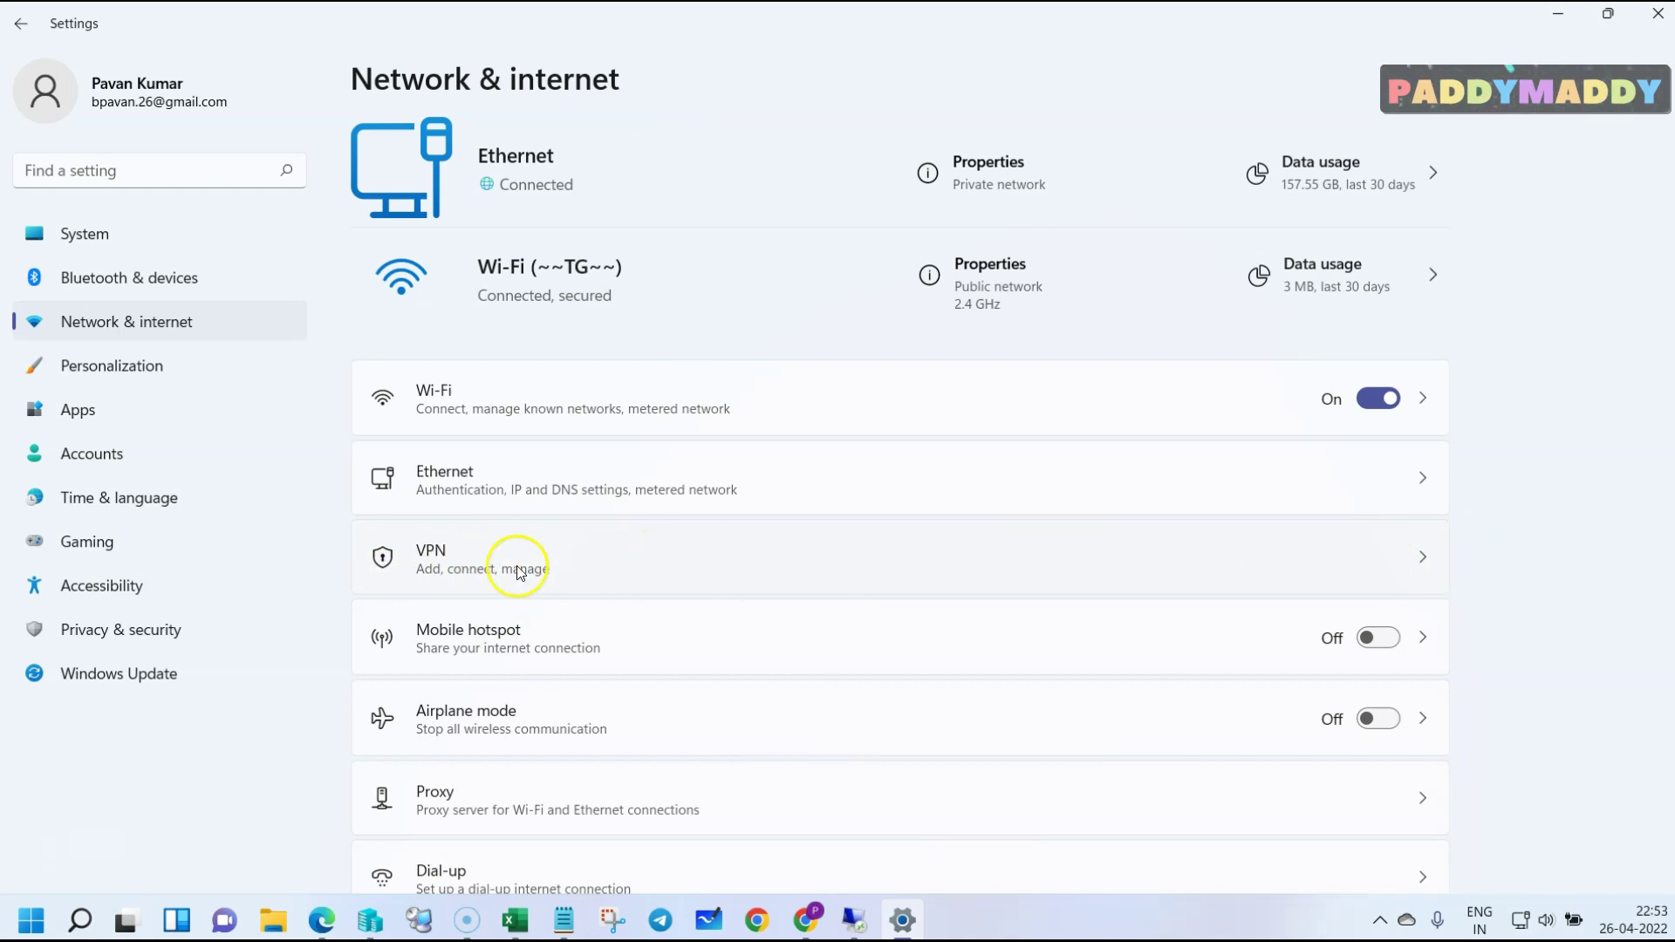
pyautogui.scroll(-2, 523, 593)
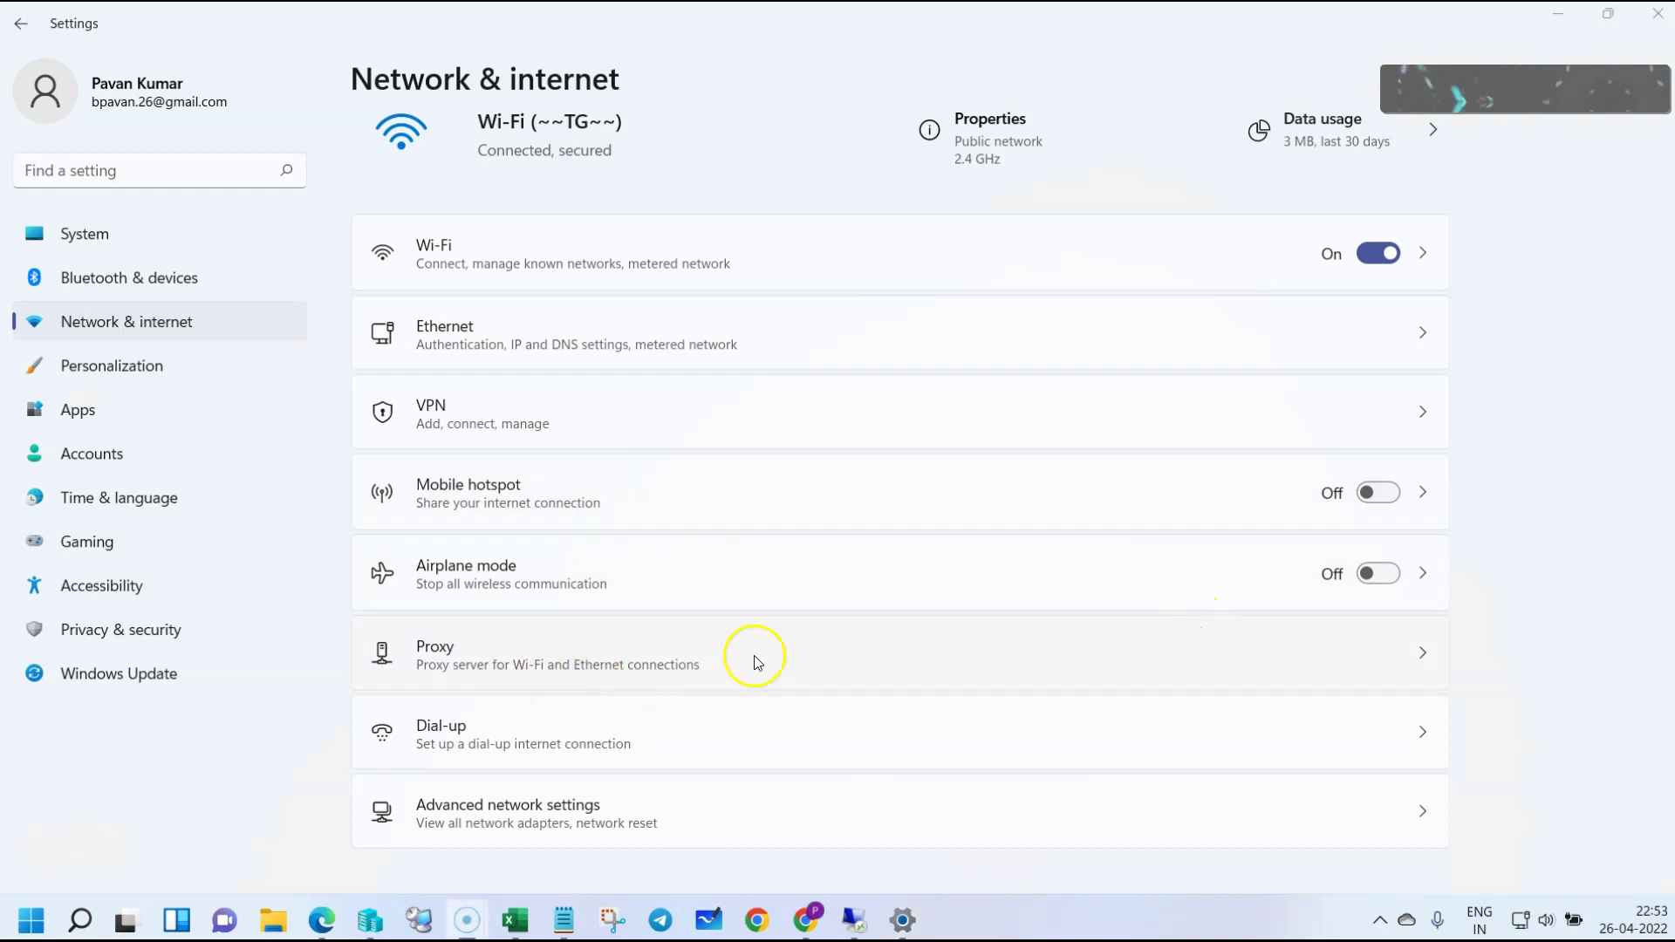
# - Turn off automatic proxy detection, cancel the manual proxy setup, and return to Network & internet
pyautogui.click(1340, 659)
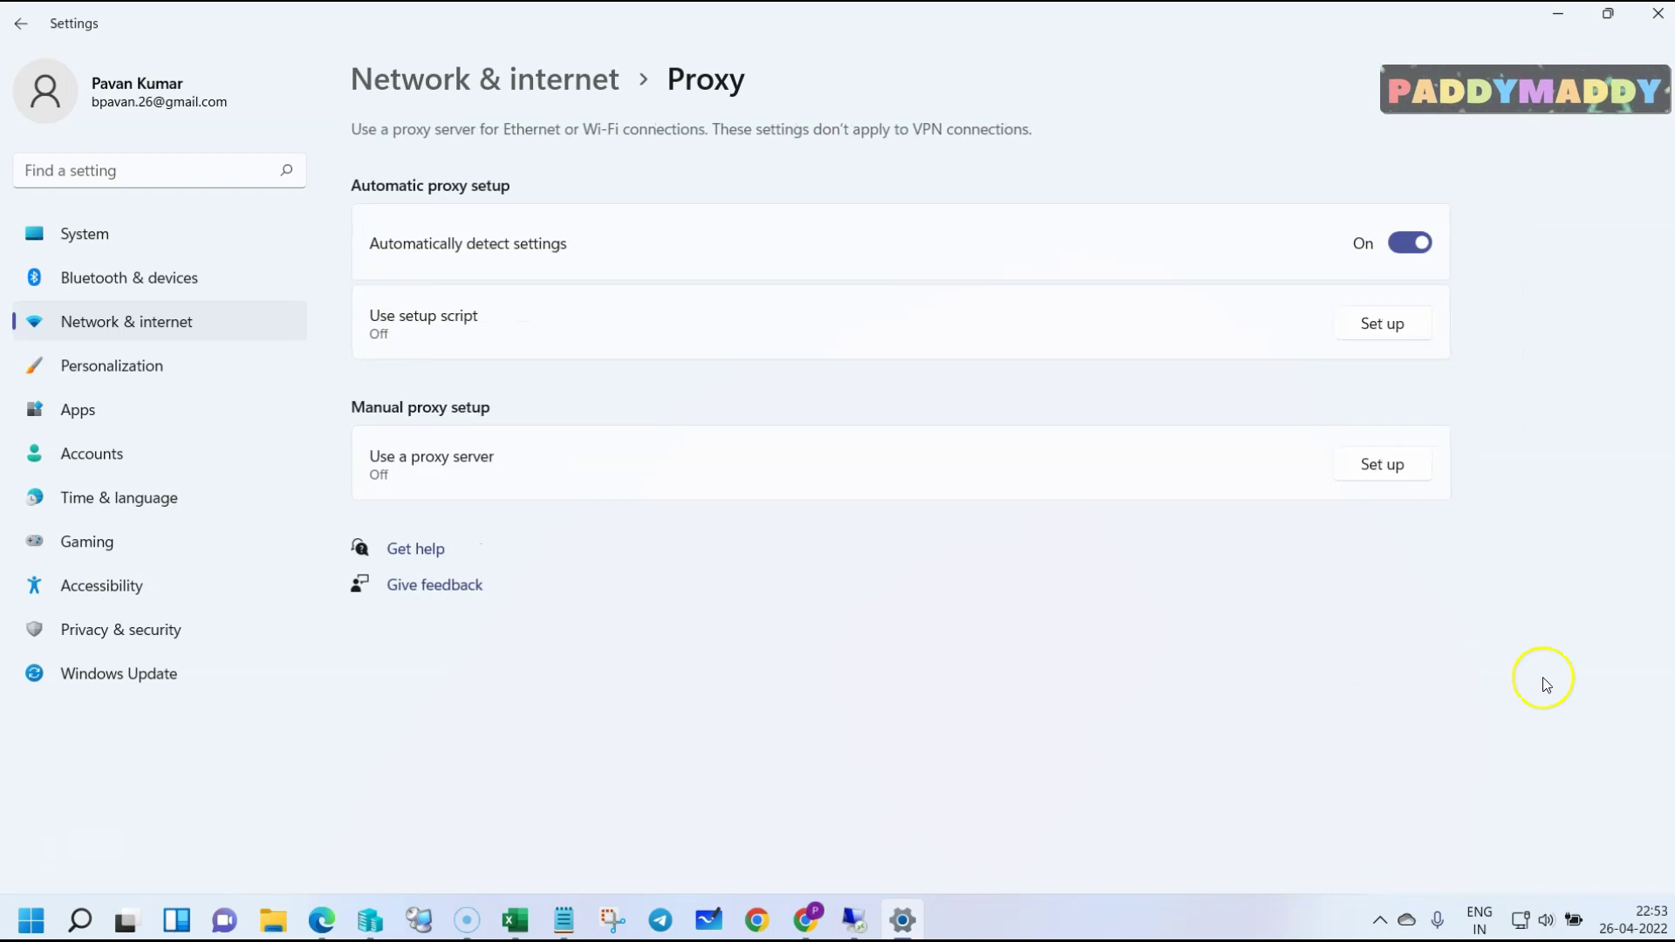
pyautogui.click(1392, 244)
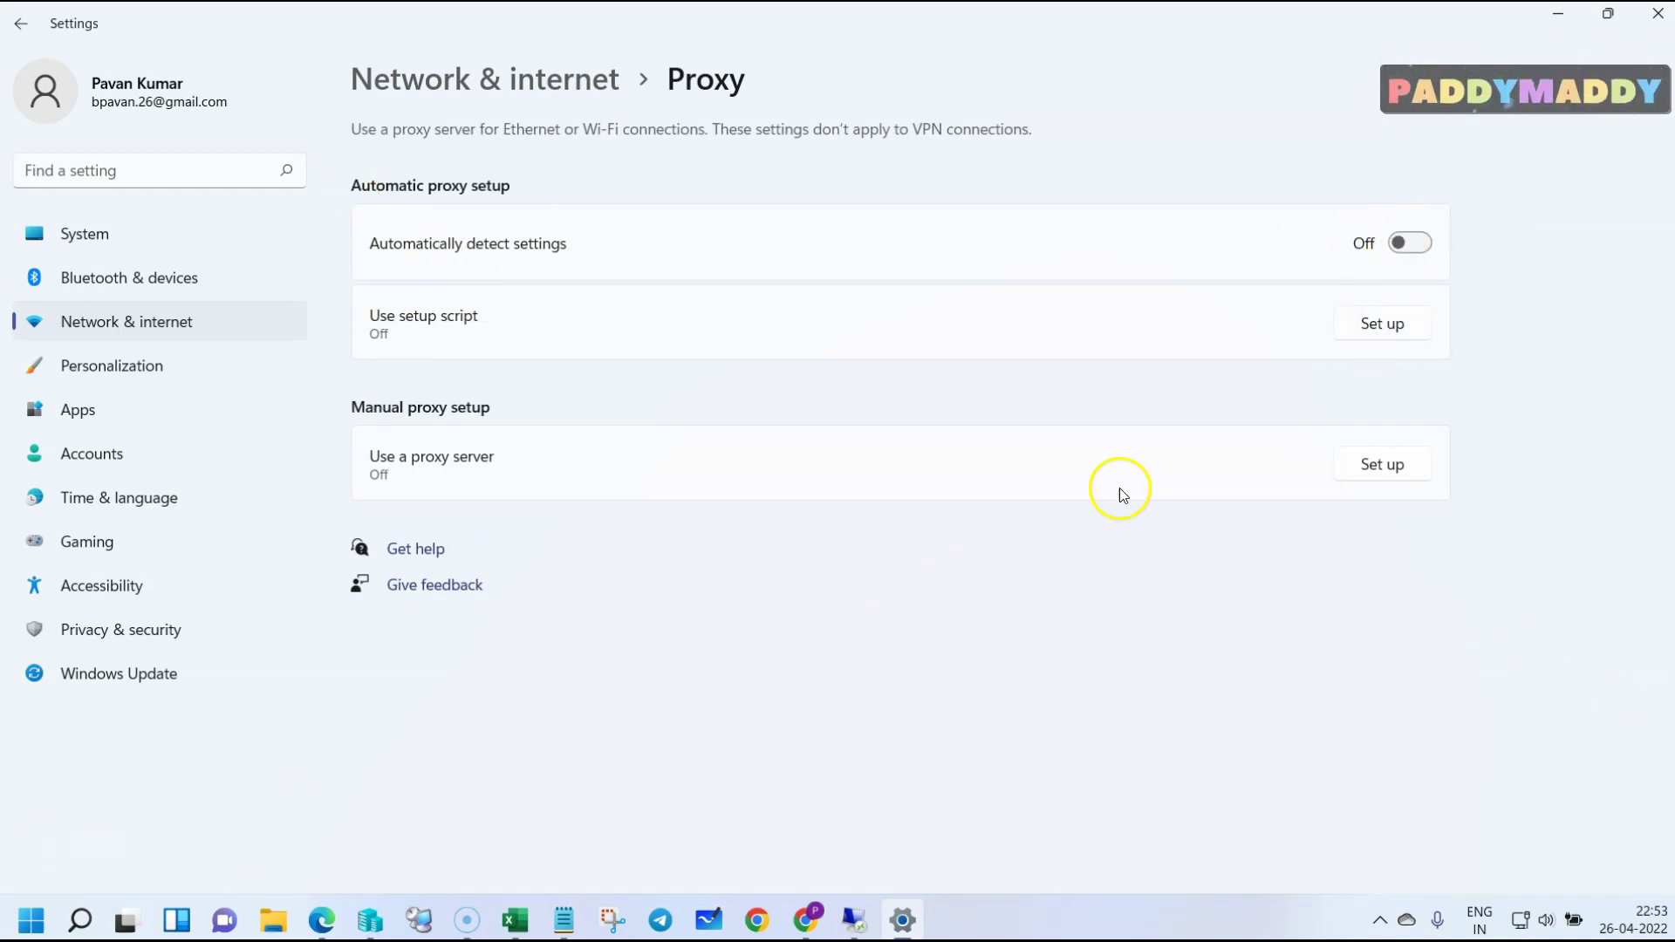
pyautogui.click(1382, 463)
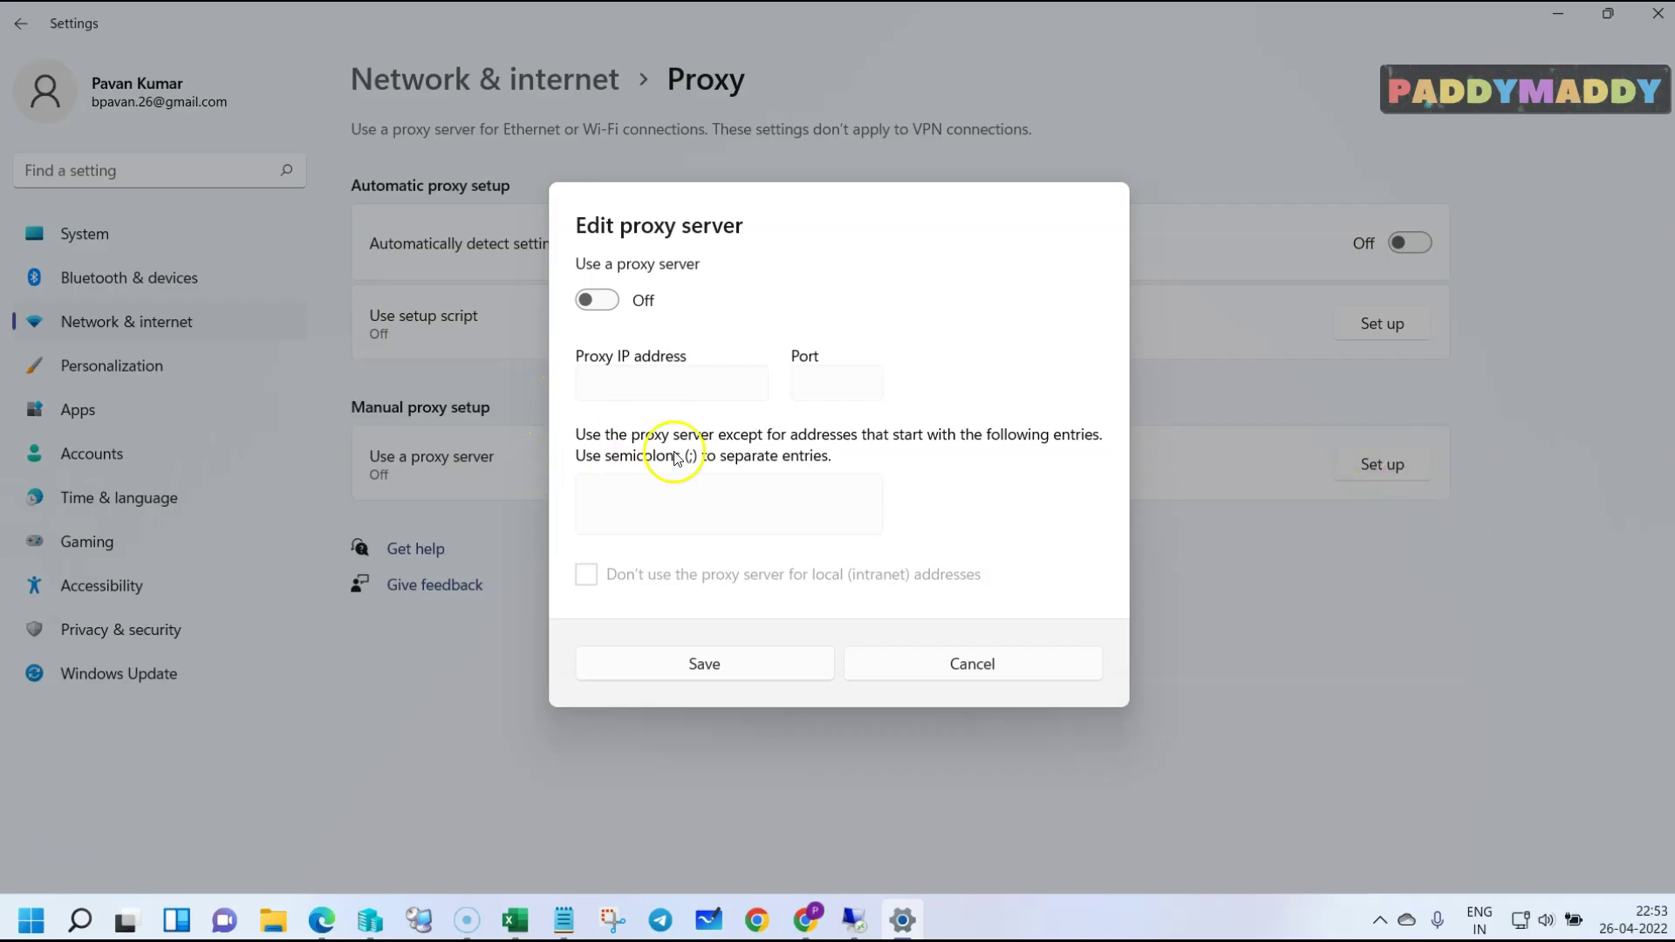
pyautogui.click(597, 300)
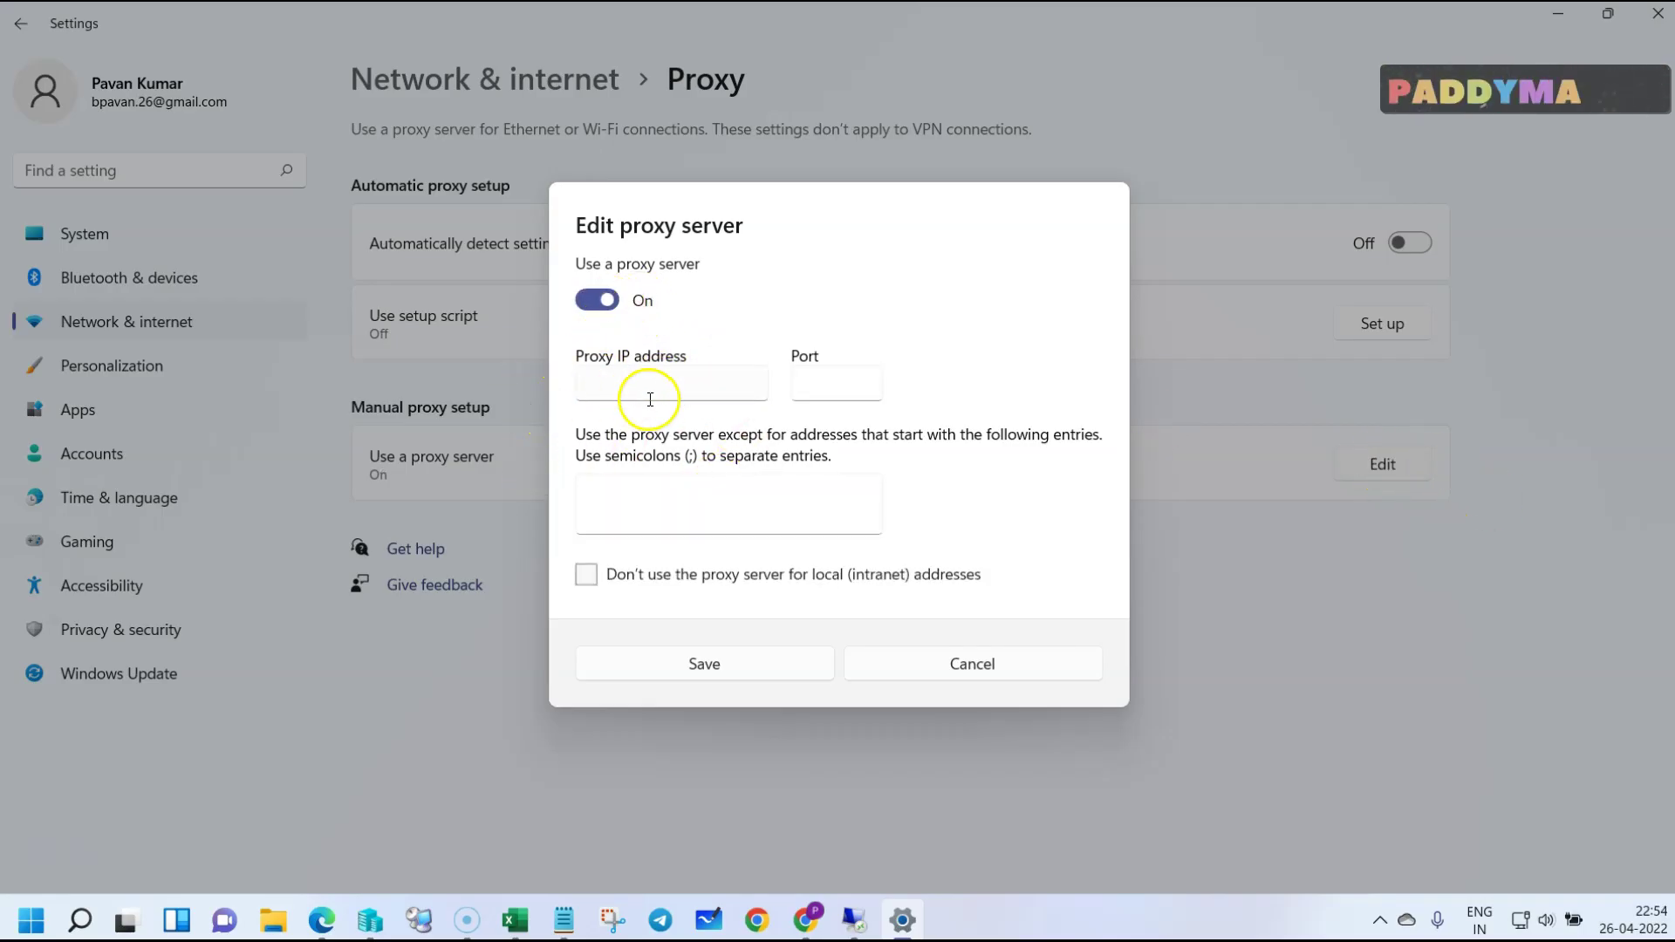
pyautogui.click(651, 388)
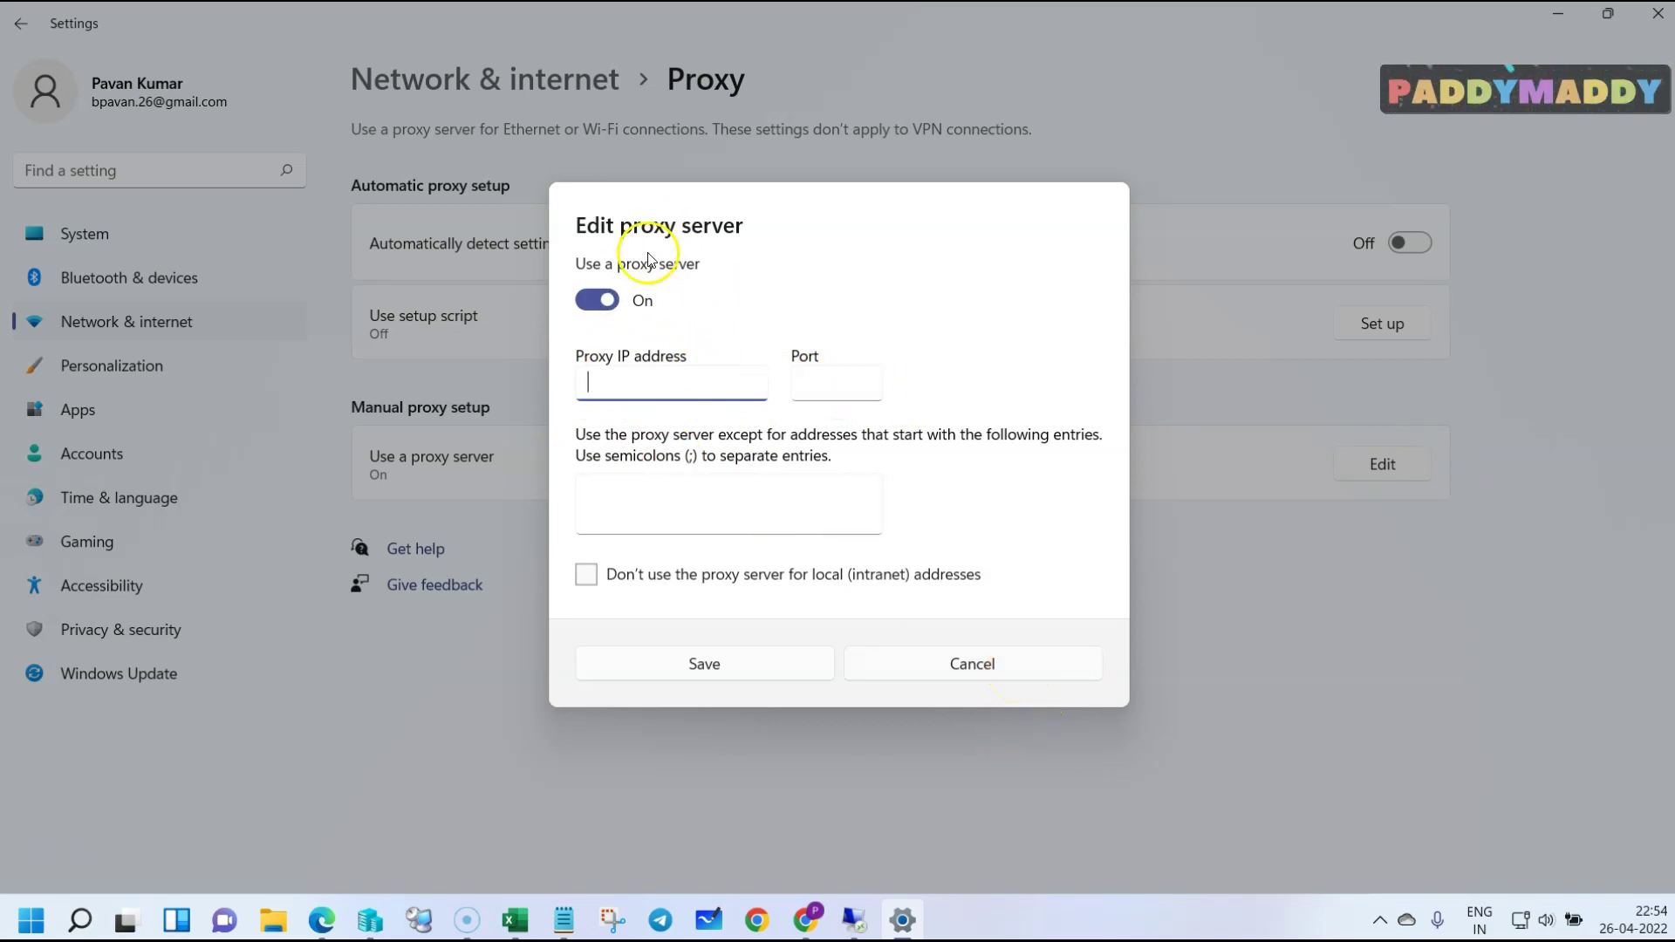
pyautogui.click(1010, 673)
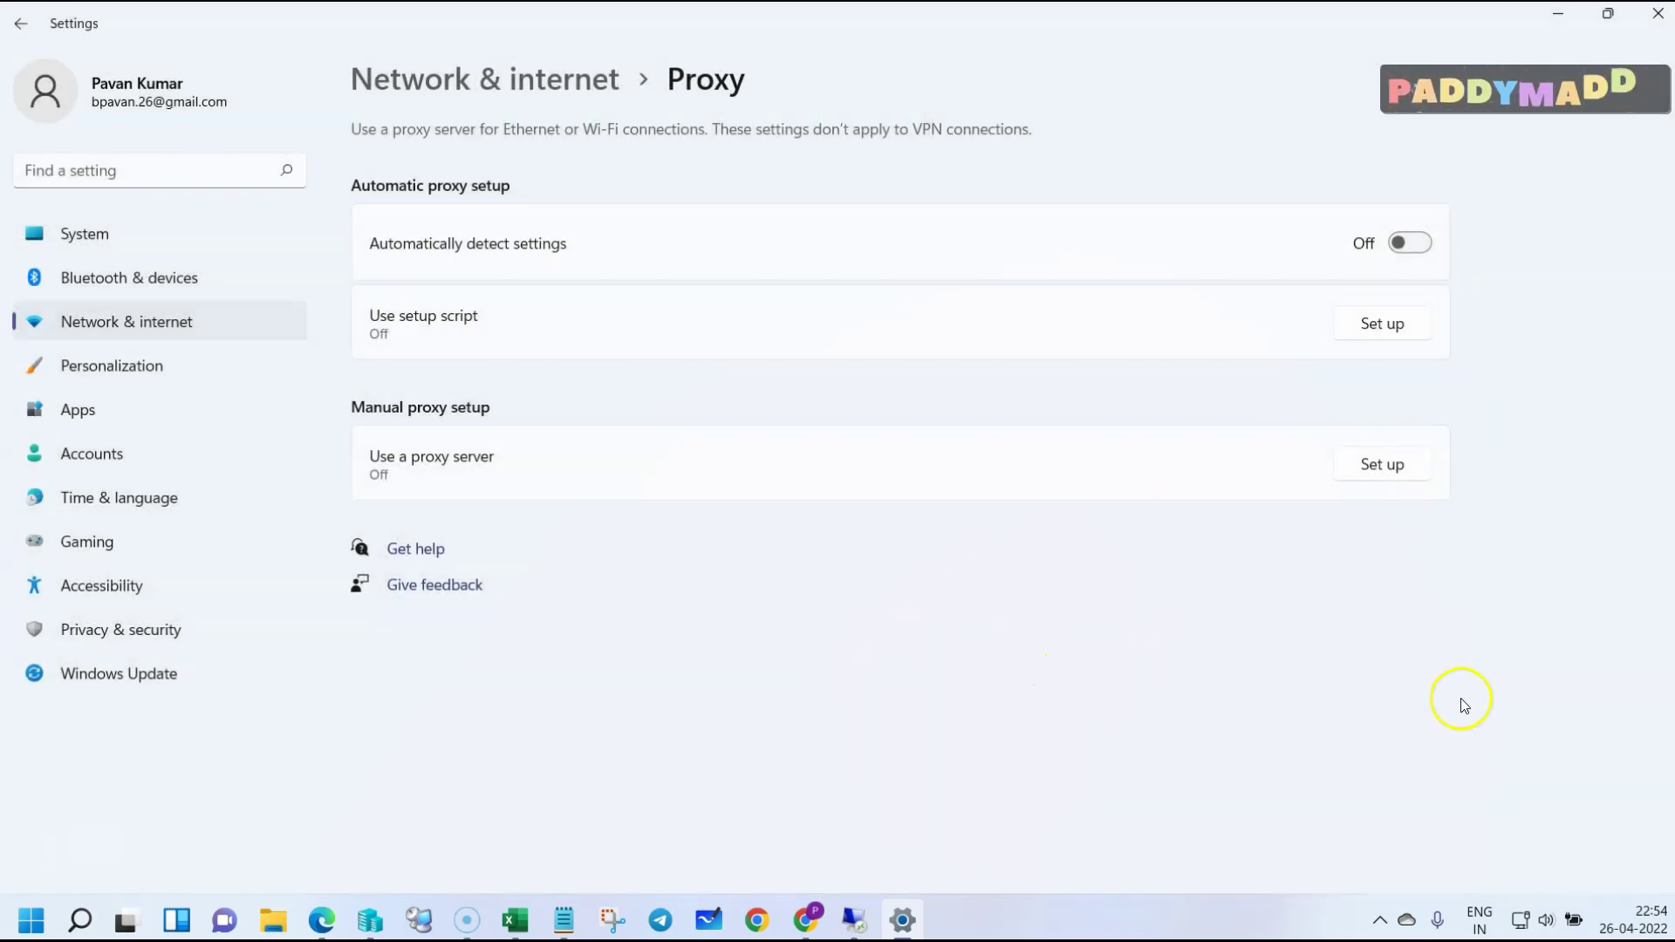
pyautogui.click(549, 78)
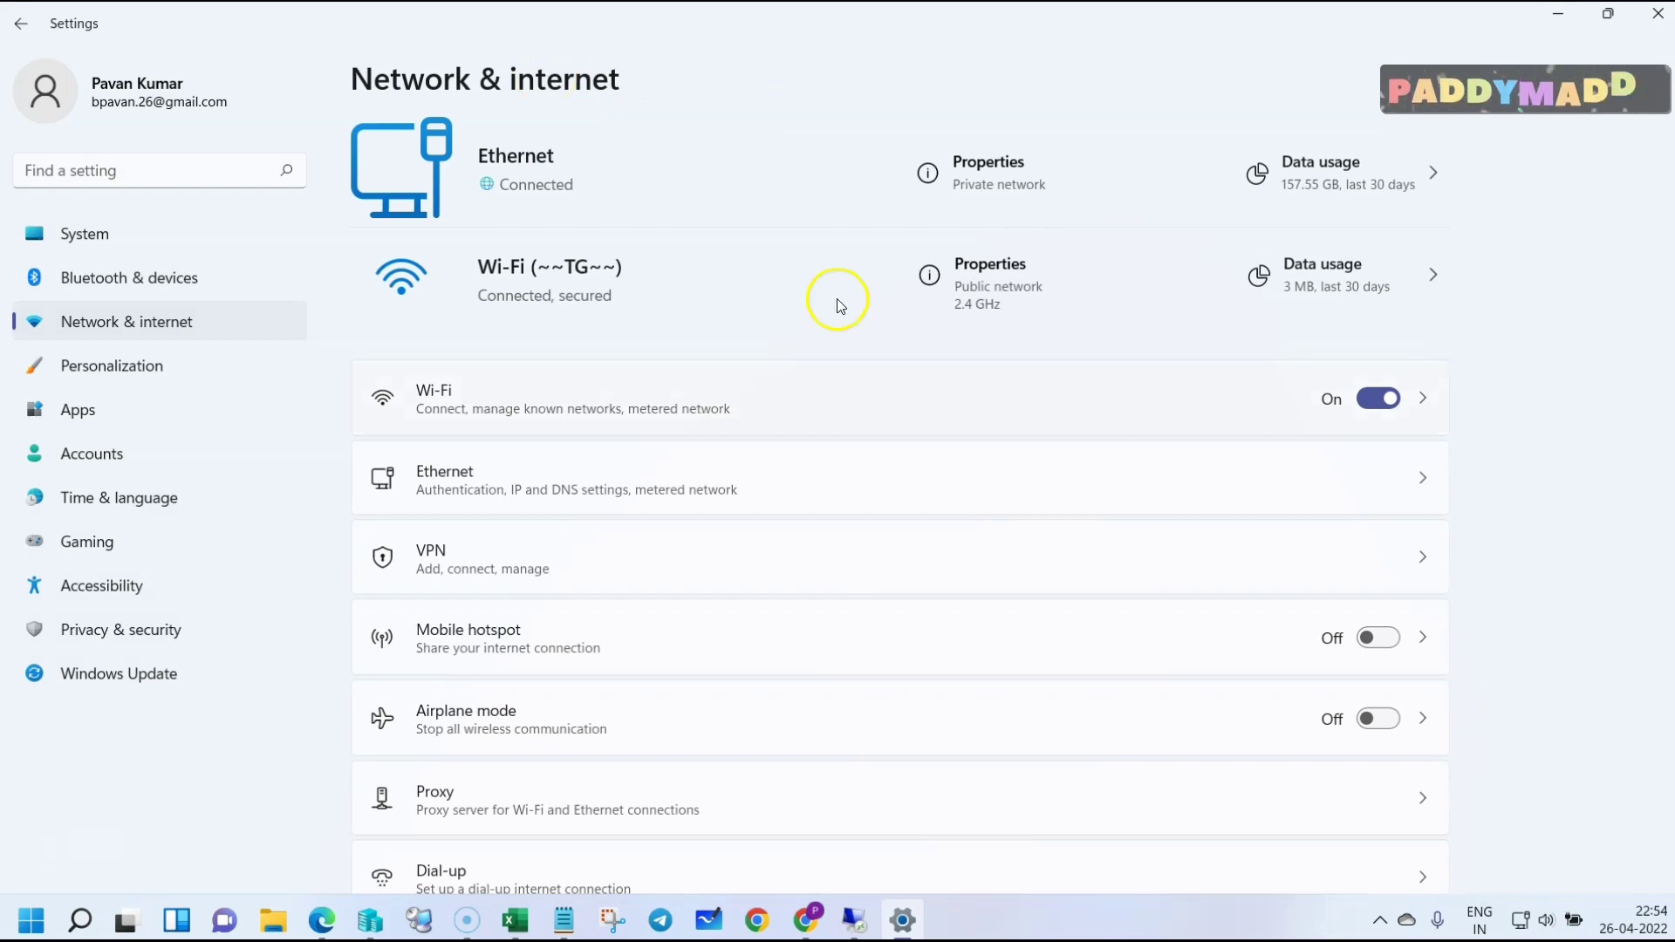
pyautogui.scroll(-2, 841, 305)
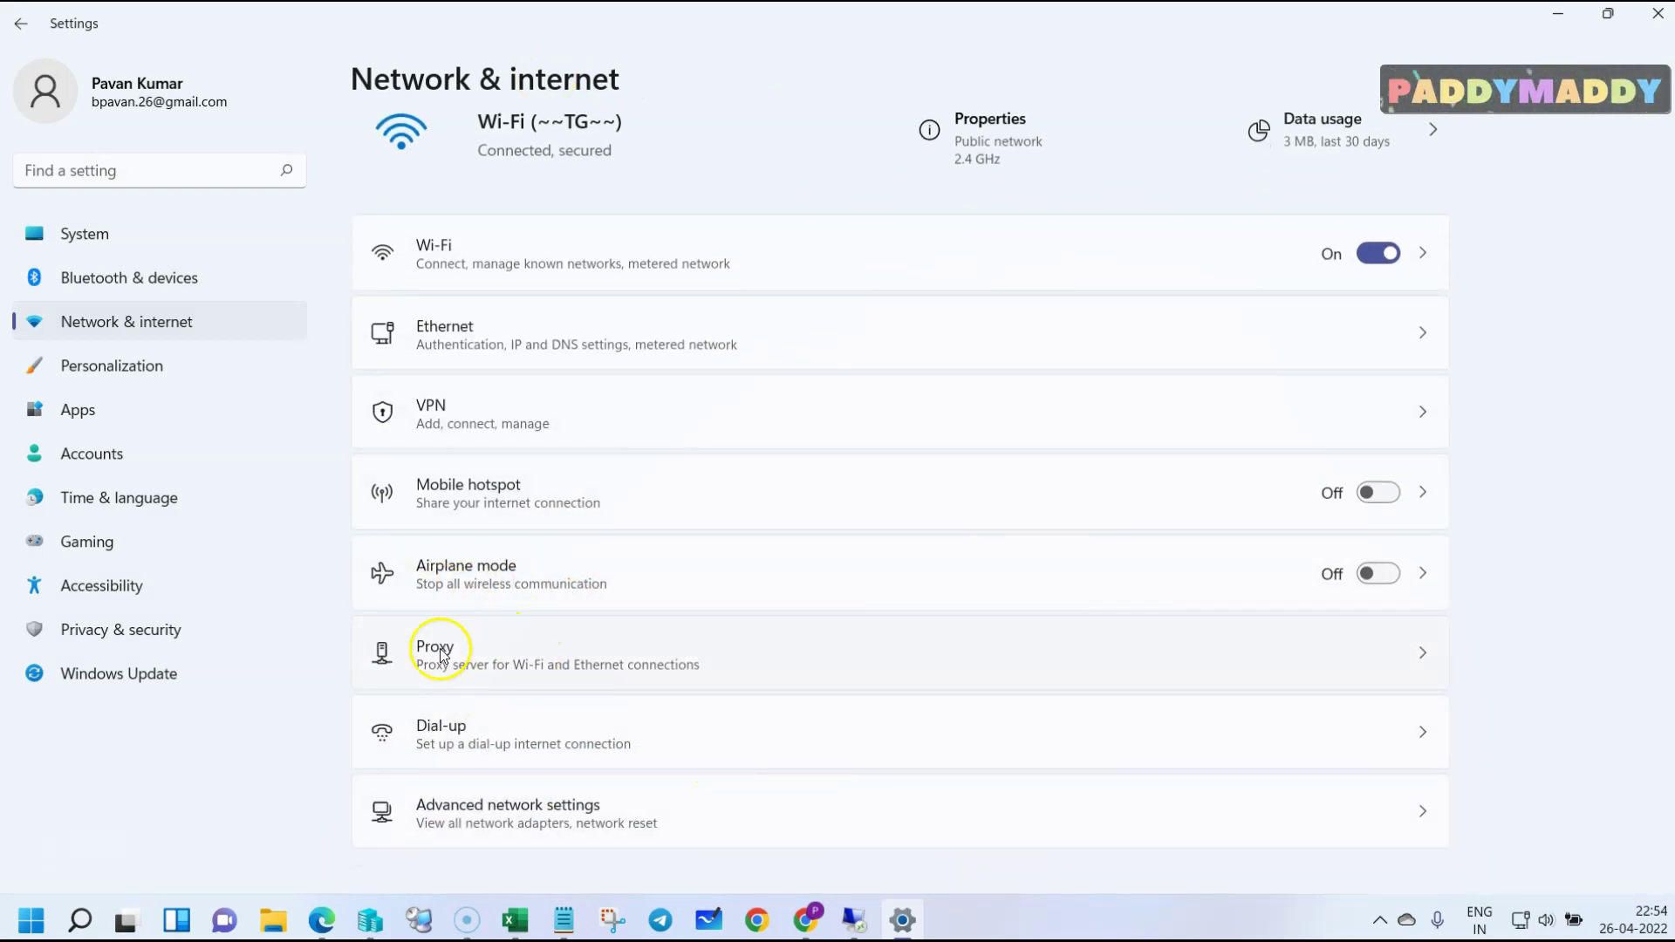
pyautogui.click(599, 843)
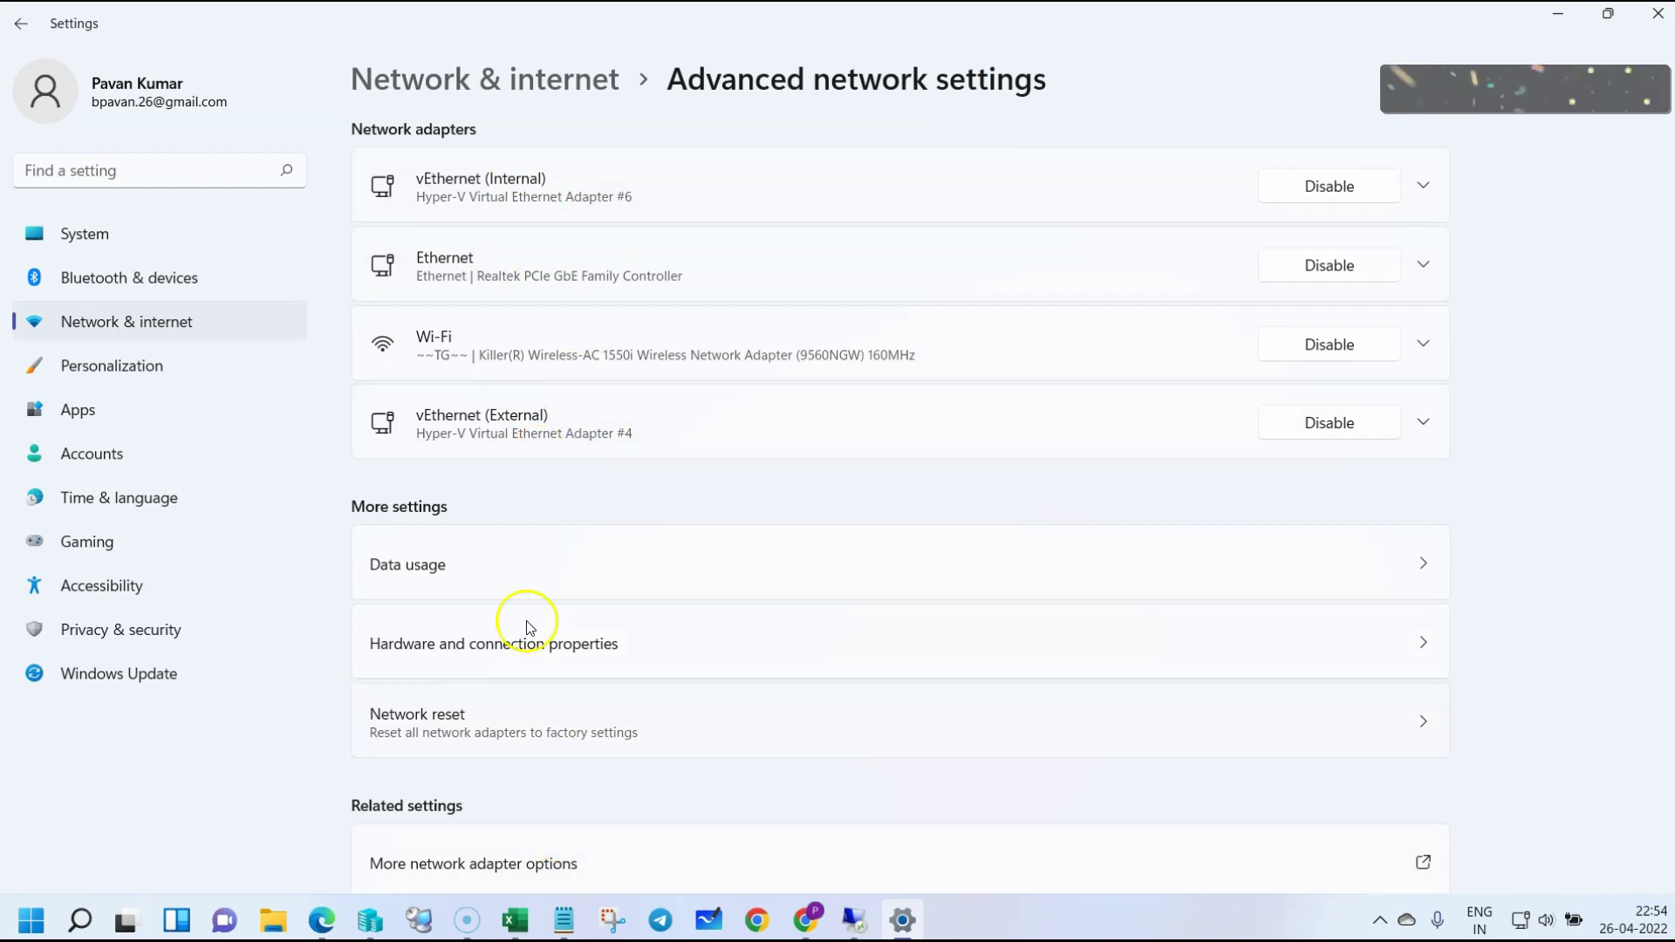
pyautogui.scroll(-3, 938, 770)
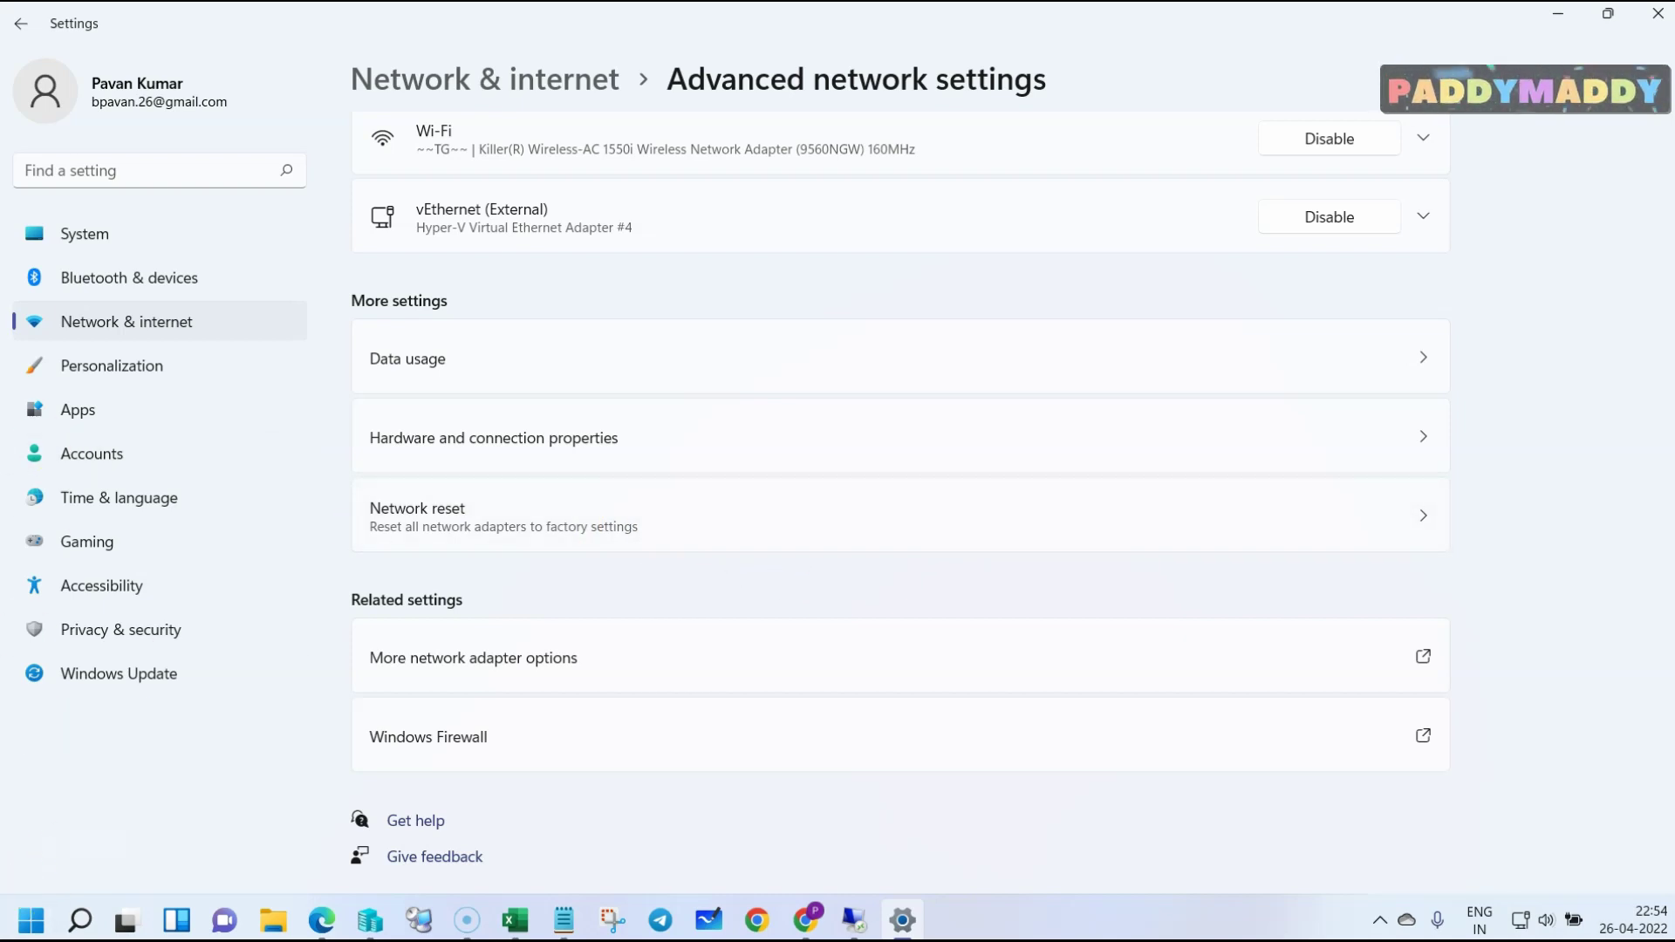
pyautogui.click(531, 80)
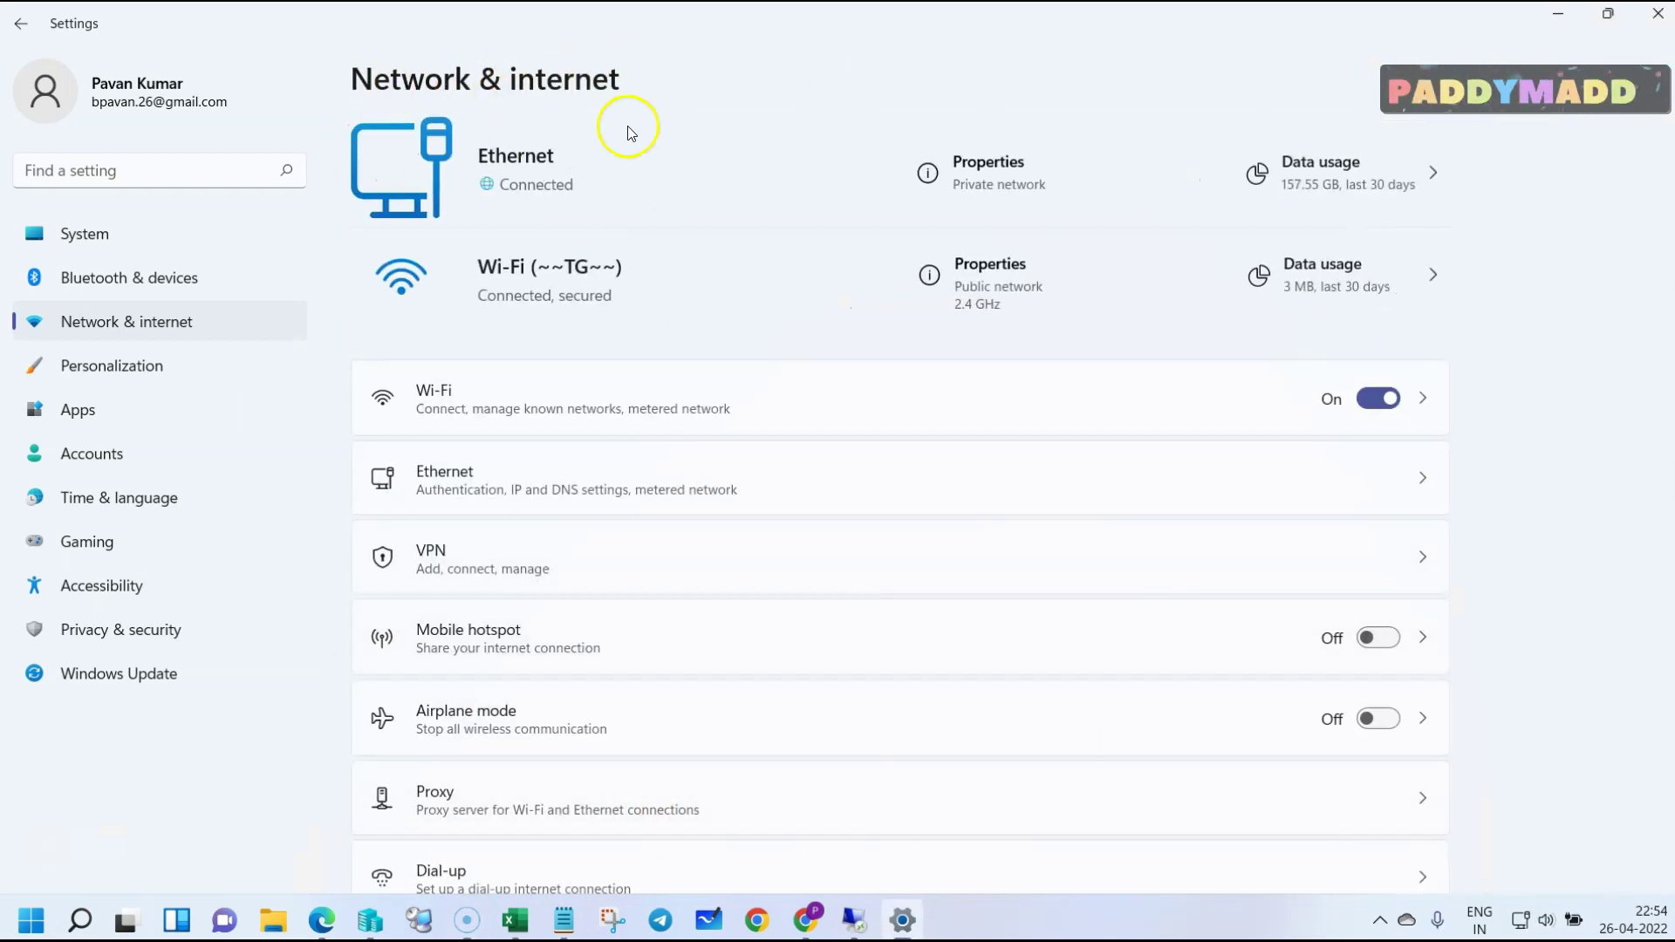
pyautogui.scroll(-2, 1034, 740)
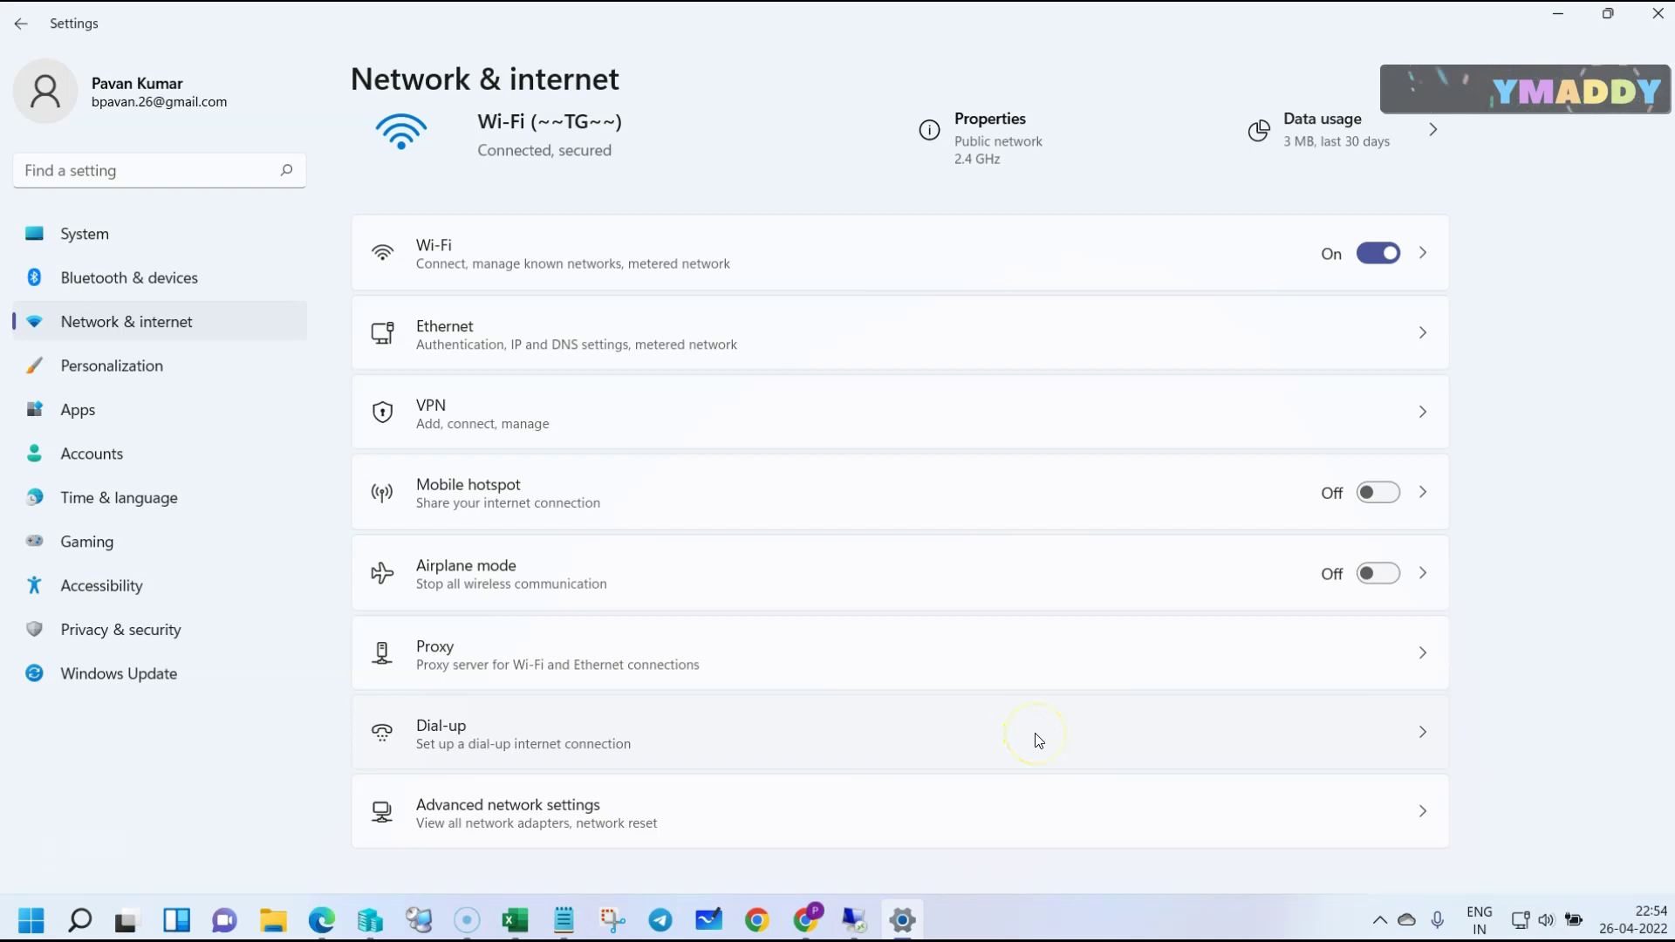